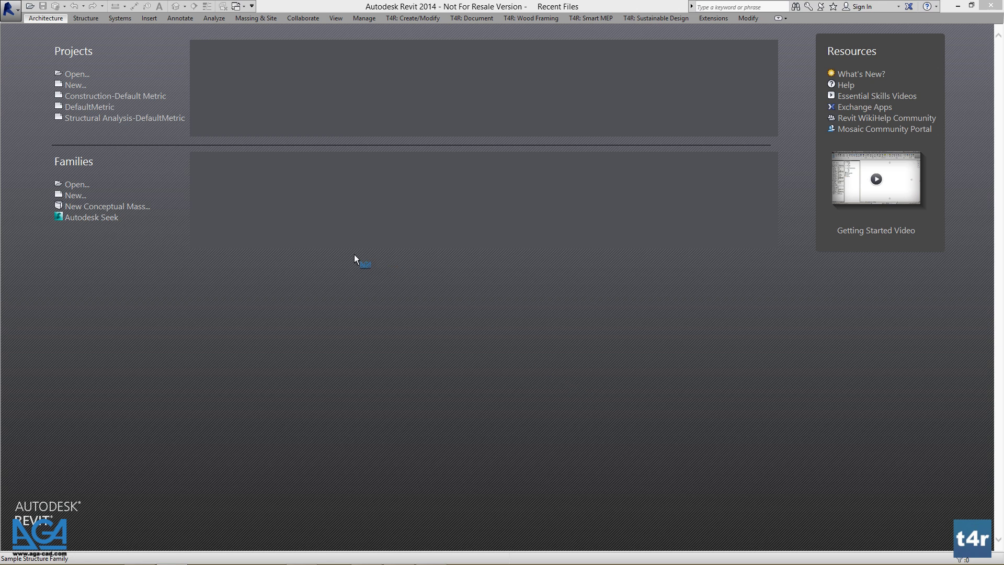
# - Create a new project from the Construction-Default Metric template
pyautogui.click(9, 9)
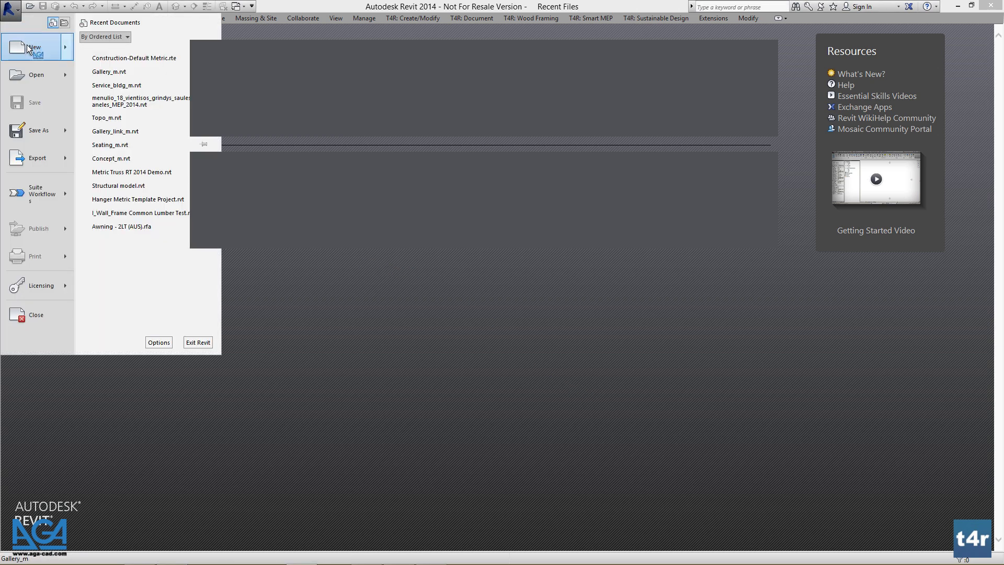
pyautogui.click(29, 49)
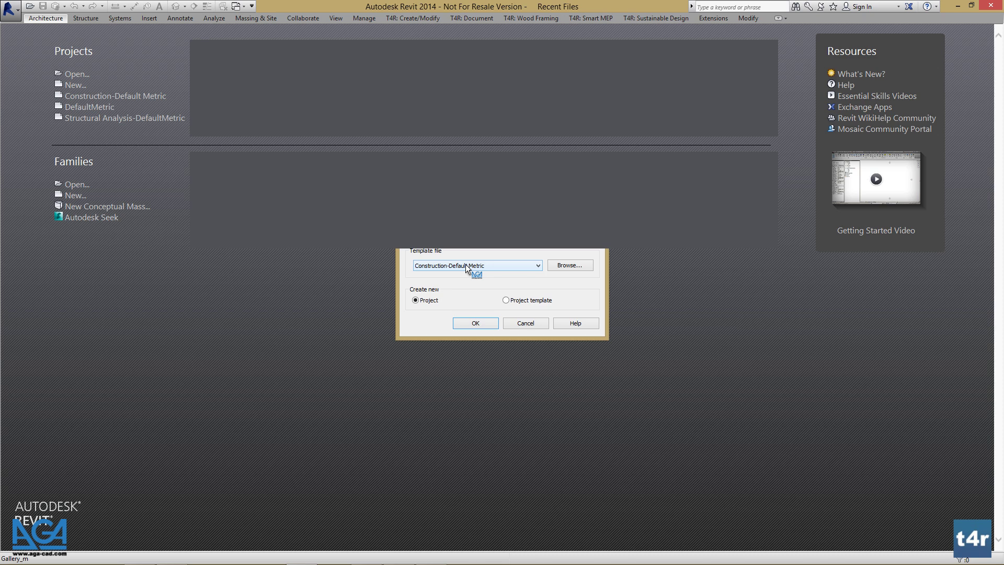
pyautogui.click(473, 324)
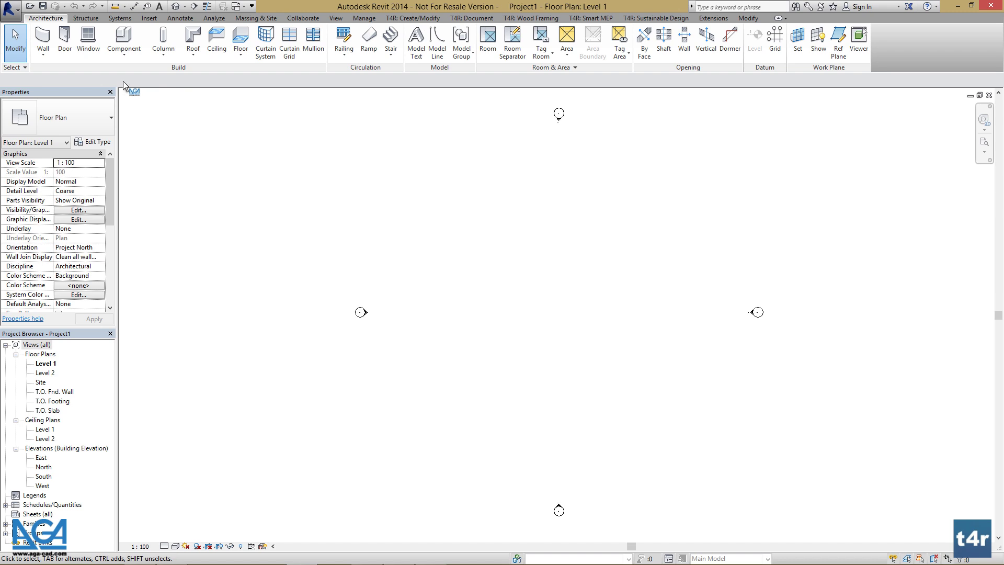
# - Start the Wall tool and show Type Properties for Basic Wall Generic - 200mm
pyautogui.click(44, 38)
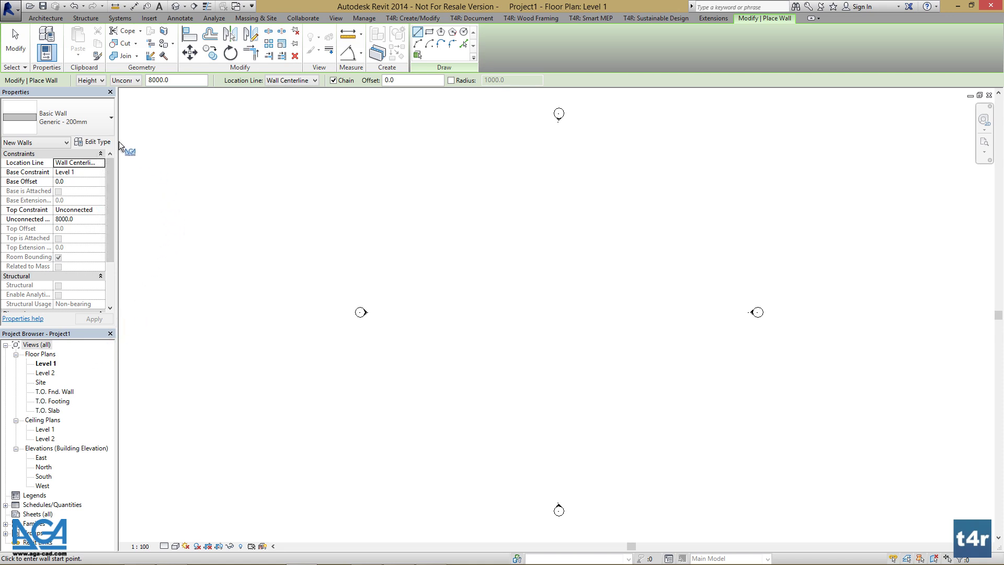
pyautogui.click(95, 140)
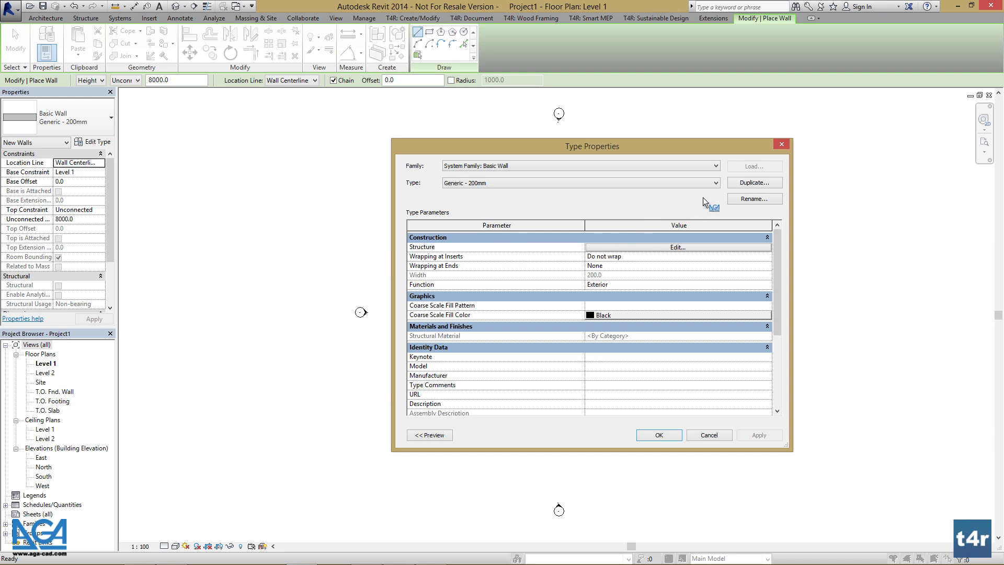
# - Duplicate Generic - 200mm as a new wall type named 'Wall Framing Exterior'
pyautogui.click(763, 184)
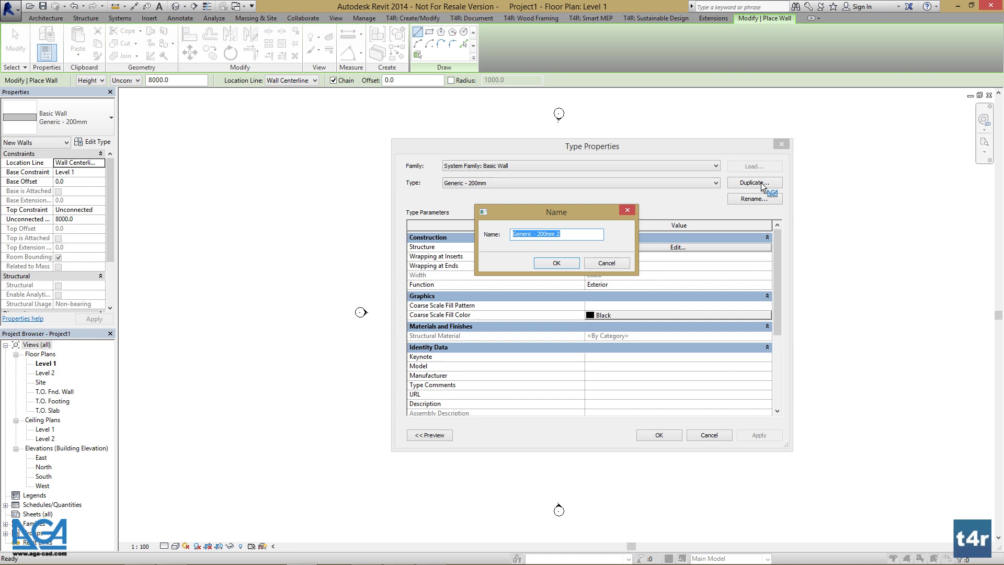
pyautogui.write('Wall Framing Exterior')
pyautogui.click(556, 263)
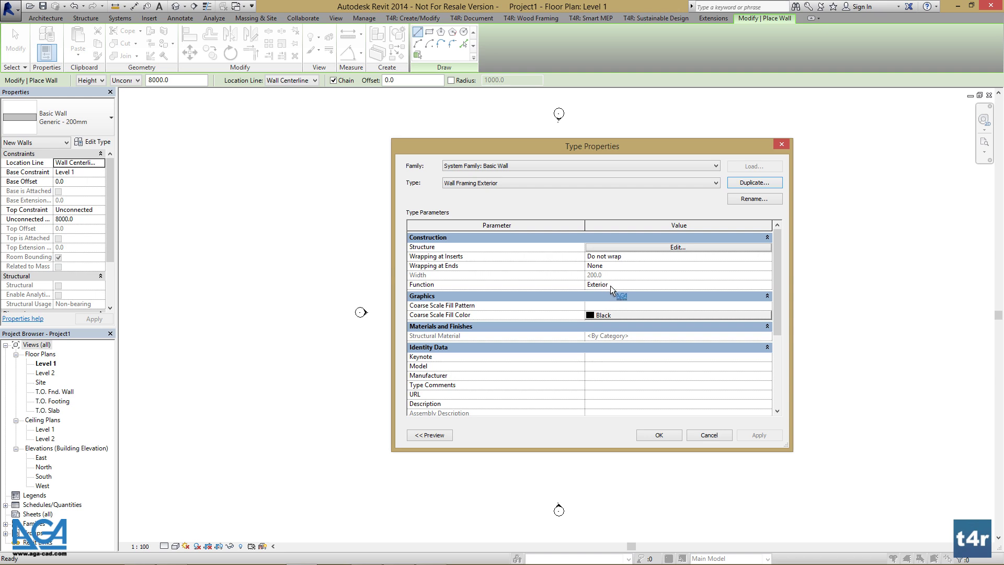
# - Open the wall's layer structure and insert three new layers
pyautogui.click(675, 247)
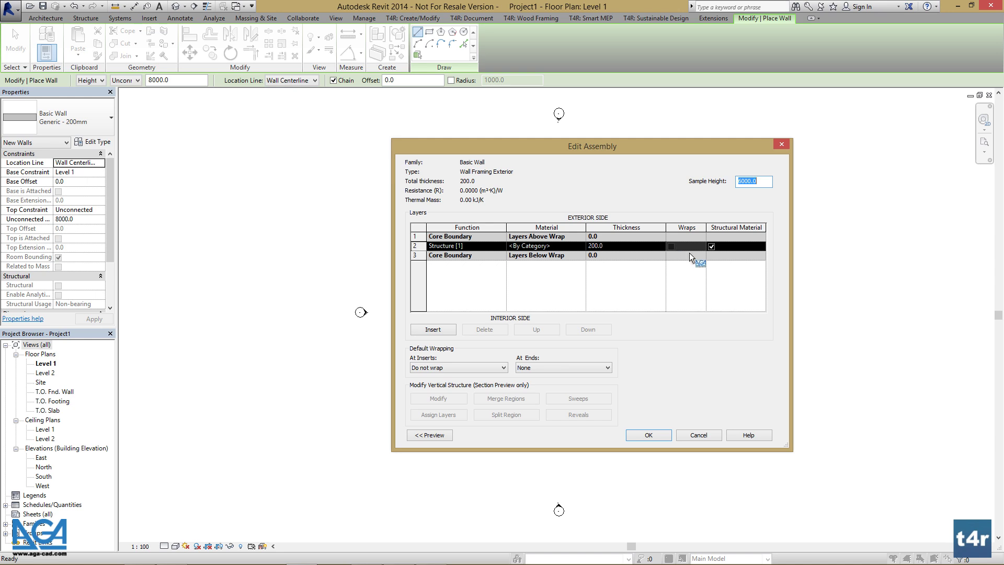
pyautogui.click(426, 332)
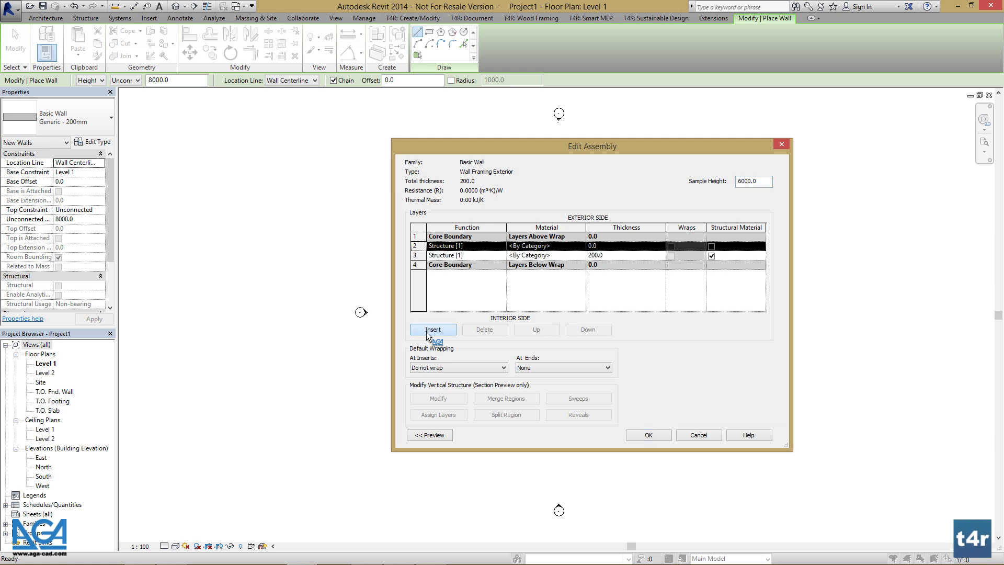
pyautogui.click(426, 332)
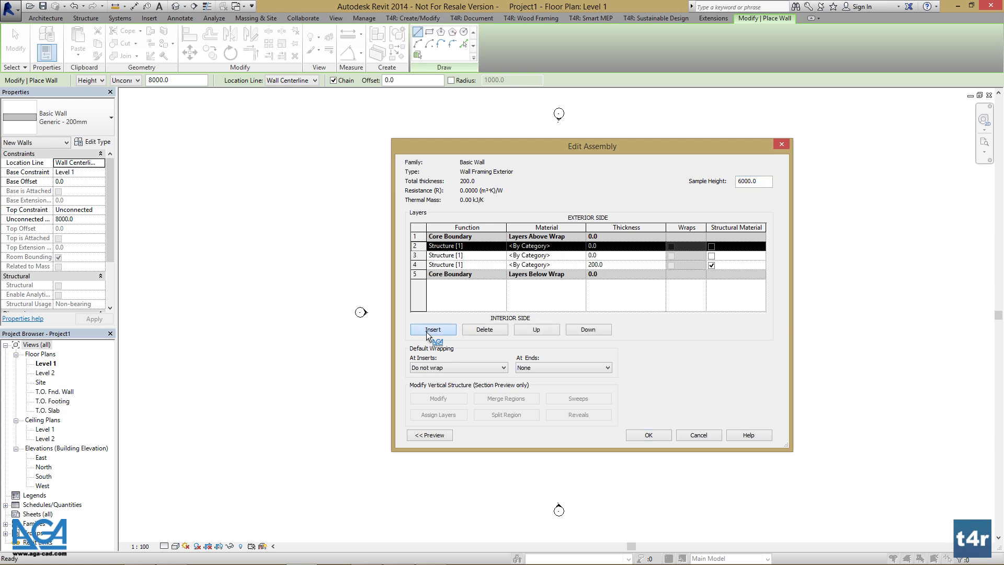
pyautogui.click(427, 330)
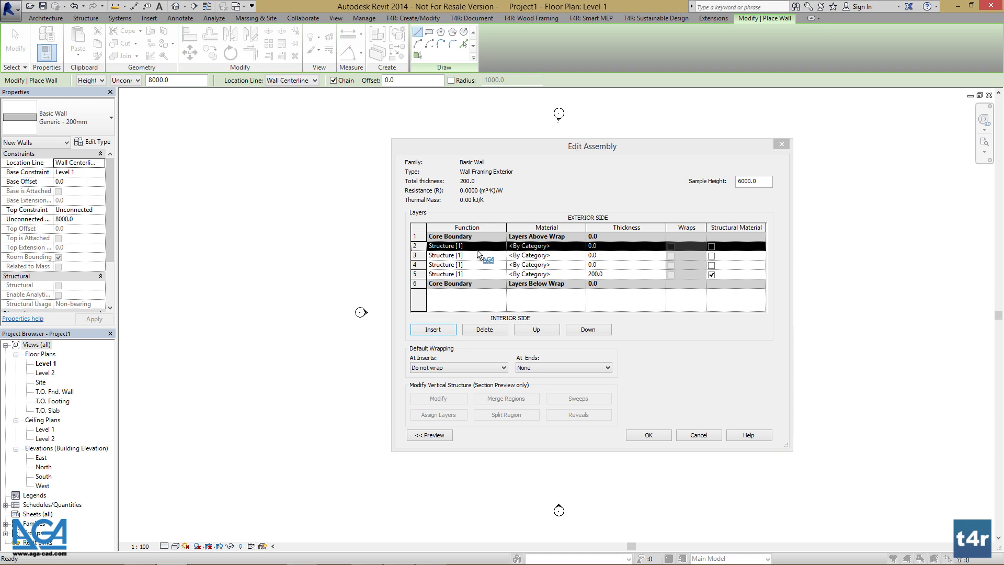
# - Set the new layers' functions to Finish 2, Finish 1 and Finish 1
pyautogui.click(500, 249)
pyautogui.click(500, 249)
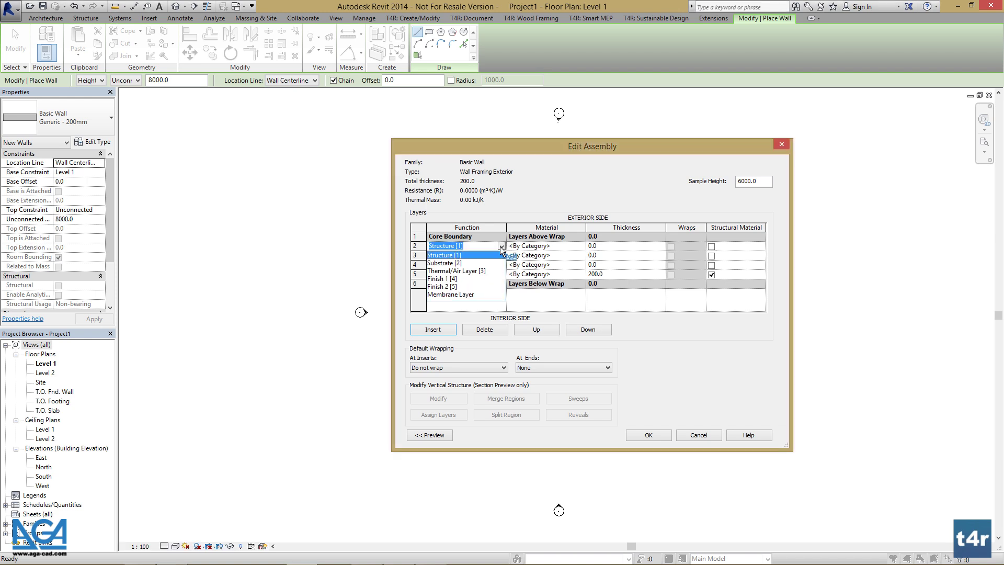
pyautogui.click(465, 287)
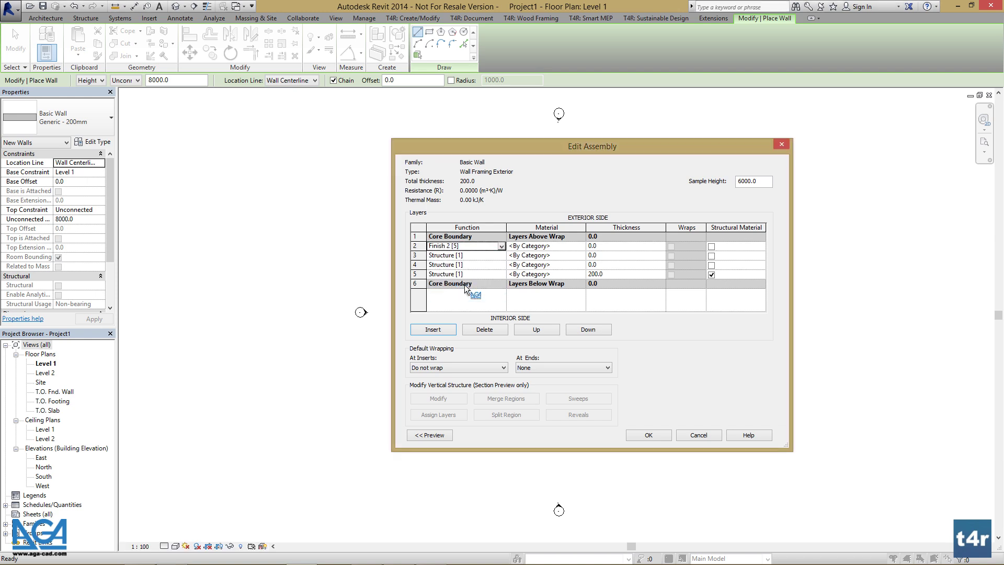
pyautogui.click(500, 255)
pyautogui.click(500, 255)
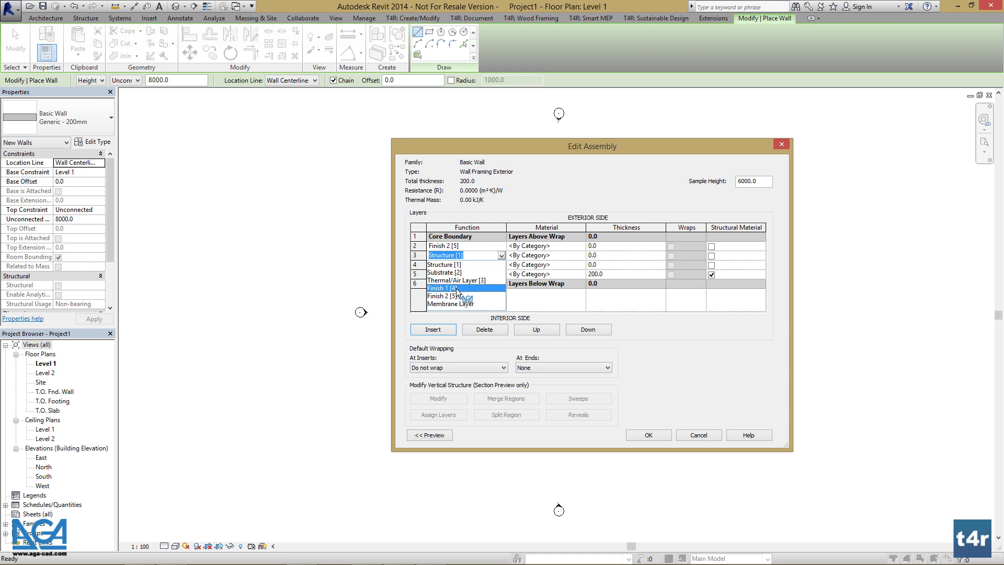
pyautogui.click(466, 288)
pyautogui.click(500, 275)
pyautogui.click(500, 275)
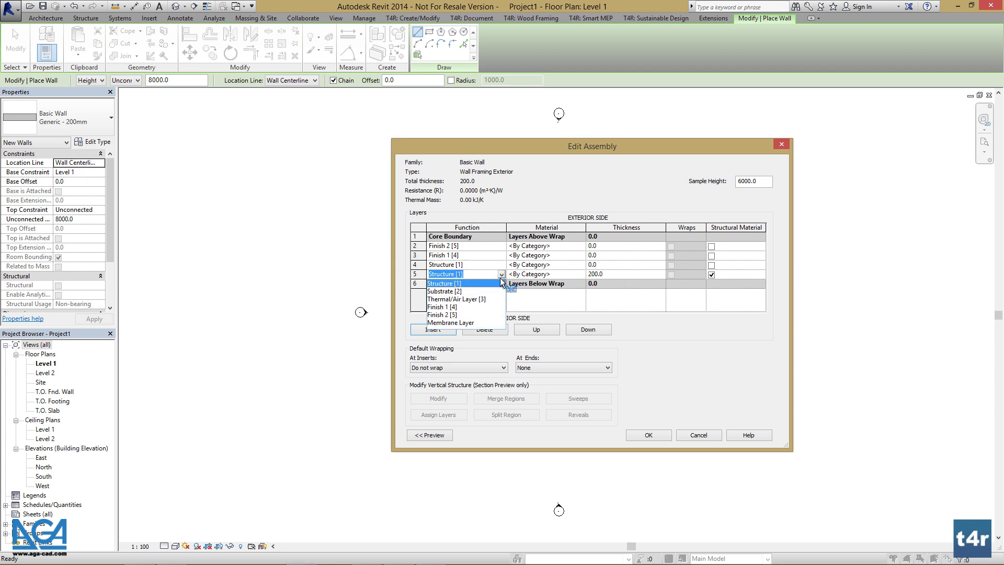
pyautogui.click(456, 307)
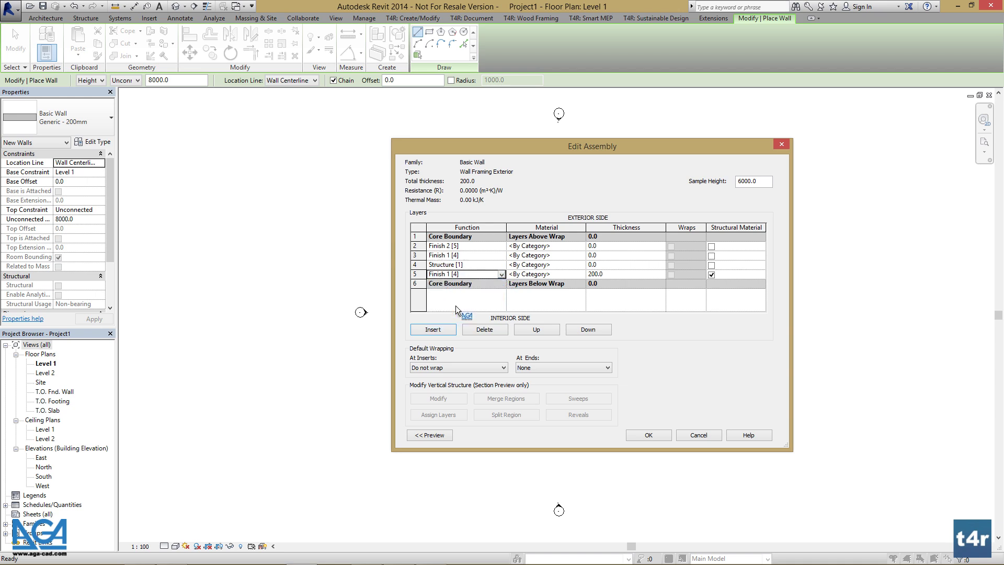
# - Move Finish 2 and one Finish 1 above the core, the other Finish 1 below it
pyautogui.click(475, 246)
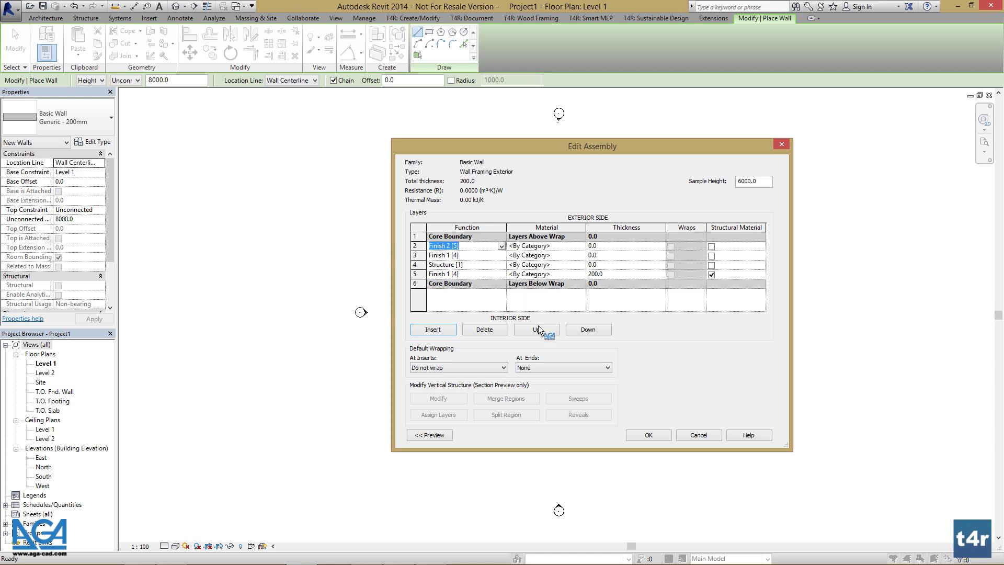
pyautogui.click(536, 329)
pyautogui.click(474, 256)
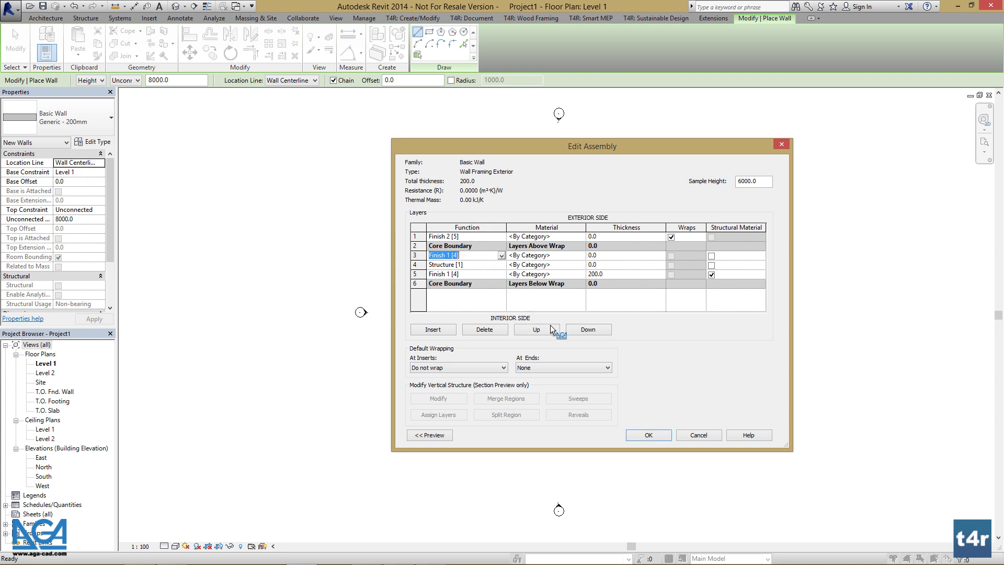
pyautogui.click(550, 329)
pyautogui.click(479, 277)
pyautogui.click(588, 329)
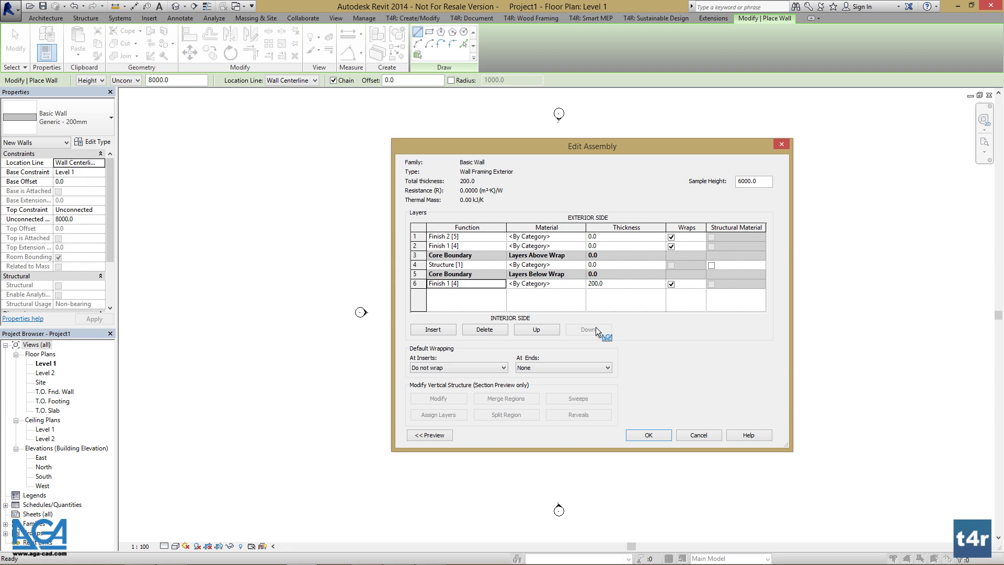
# - Give layers 1, 2, 4 and 6 thicknesses of 20, 50, 200 and 20
pyautogui.click(640, 238)
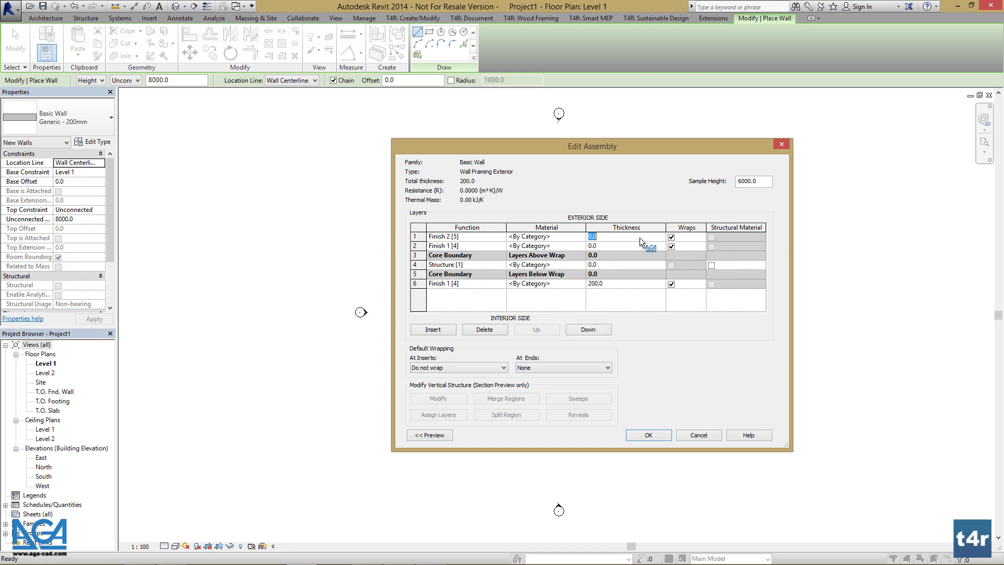
pyautogui.write('20')
pyautogui.click(639, 243)
pyautogui.write('50')
pyautogui.click(635, 262)
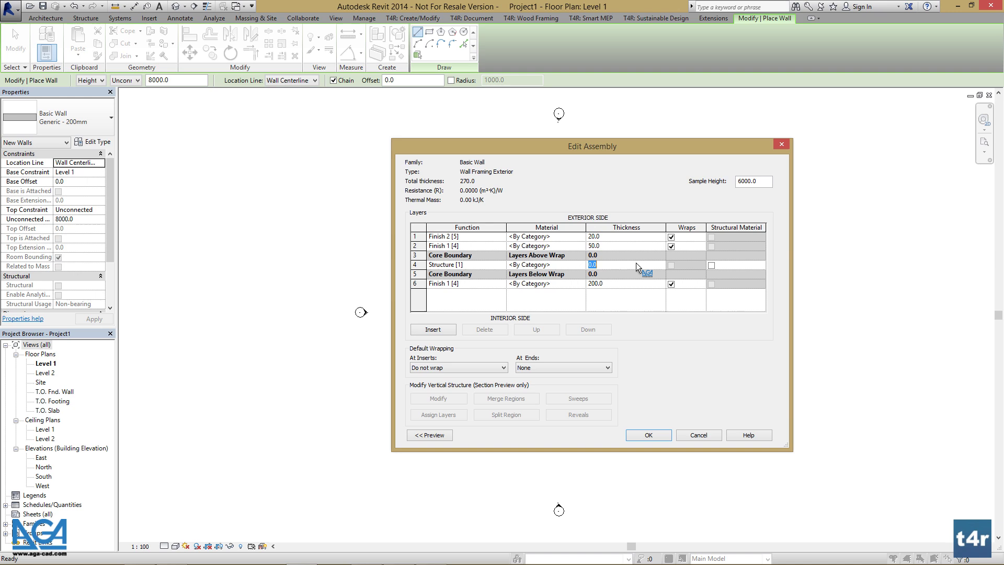
pyautogui.write('20')
pyautogui.click(629, 285)
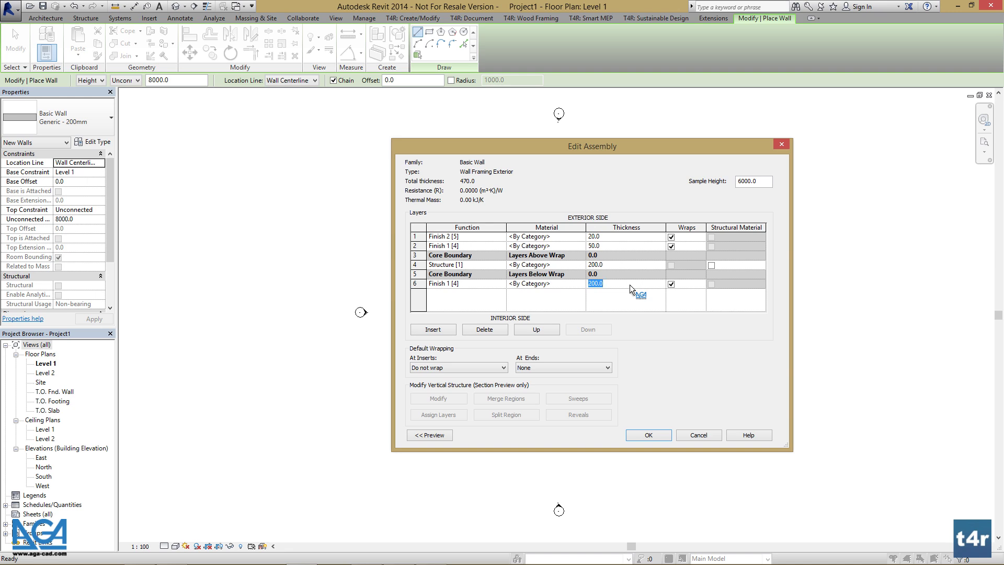
pyautogui.write('20')
pyautogui.click(580, 238)
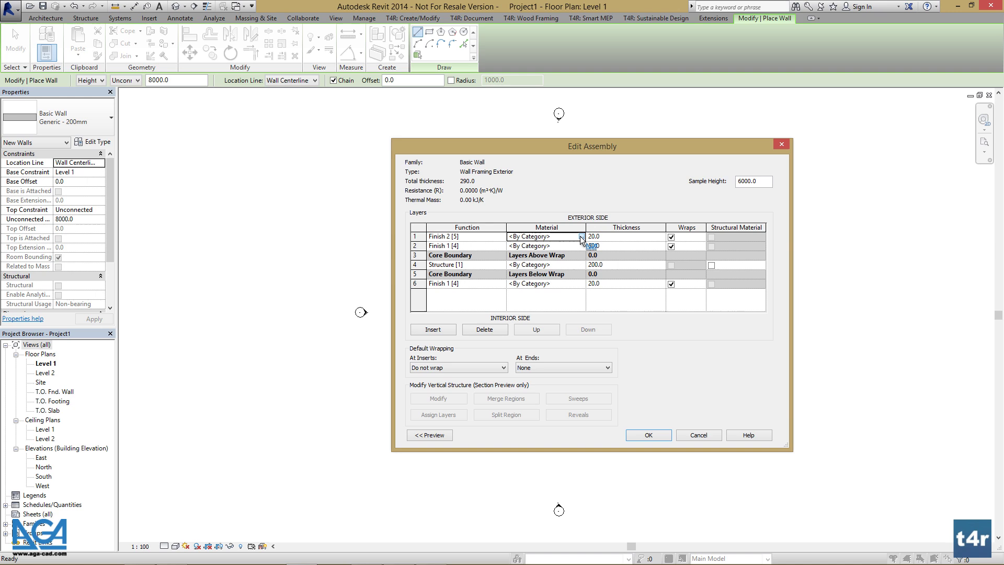
# - Assign Door - Frame/Mullion and Door - Panel materials to the outer finish layers
pyautogui.click(580, 238)
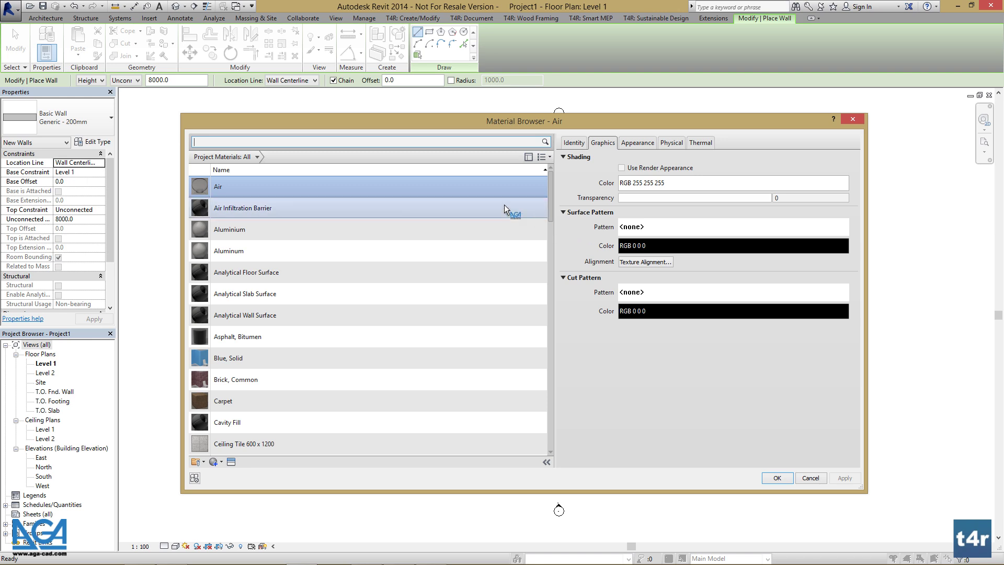
pyautogui.write('wood')
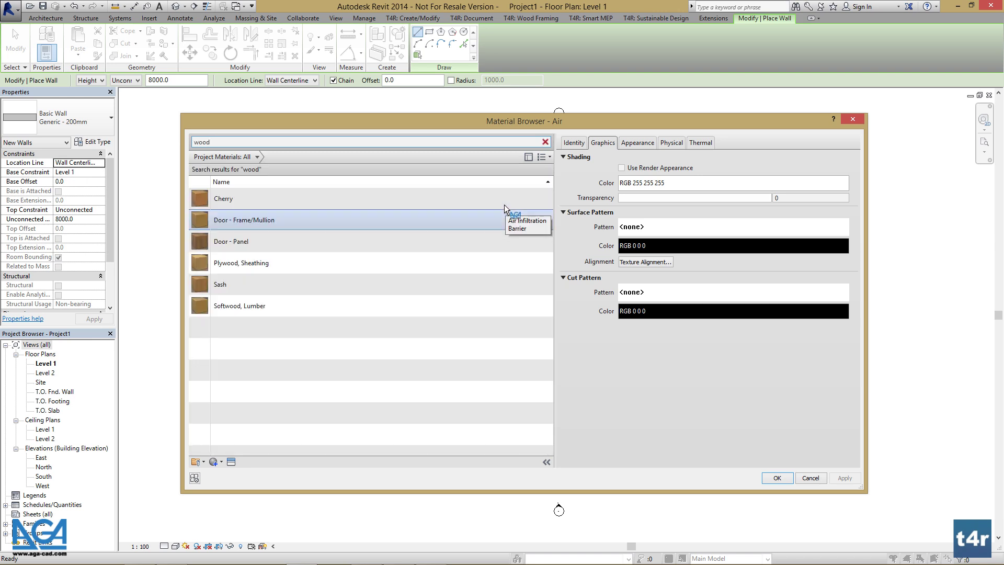
pyautogui.click(366, 220)
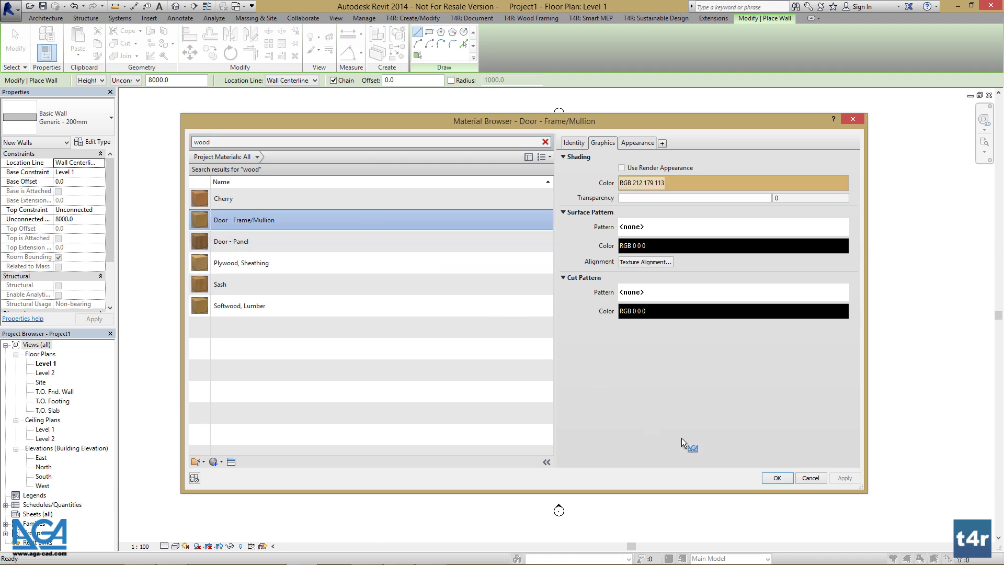
pyautogui.click(775, 478)
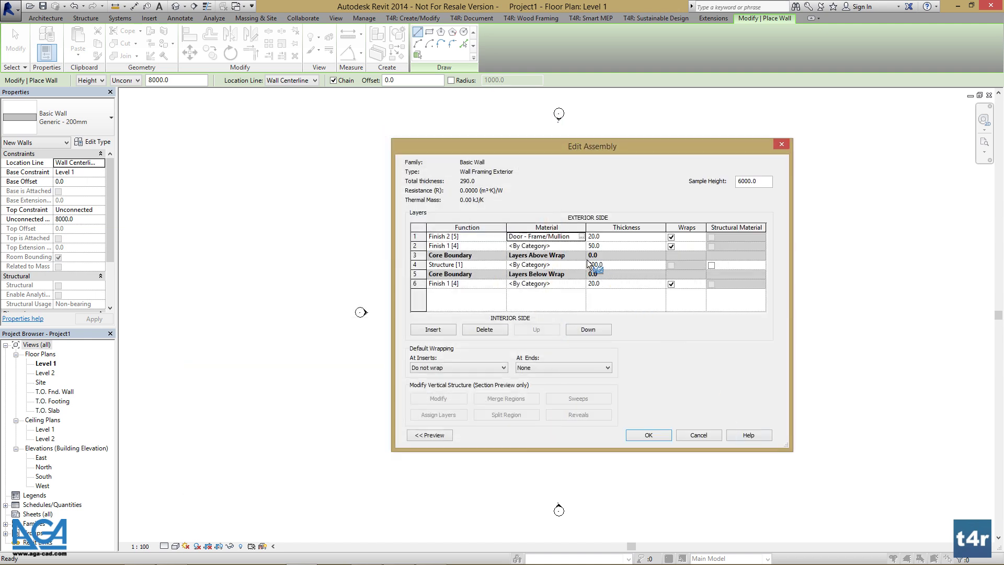
pyautogui.click(581, 237)
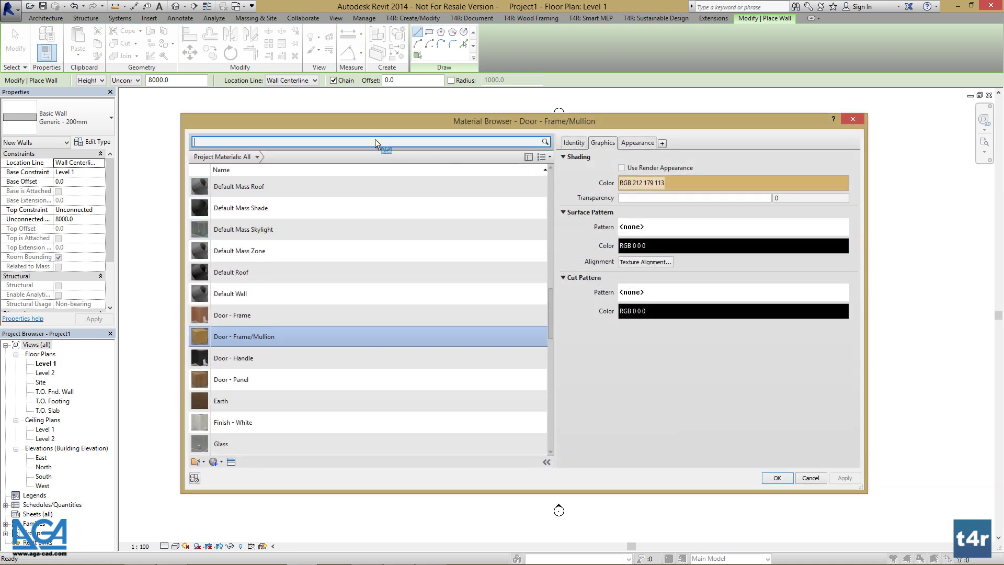
pyautogui.write('wood')
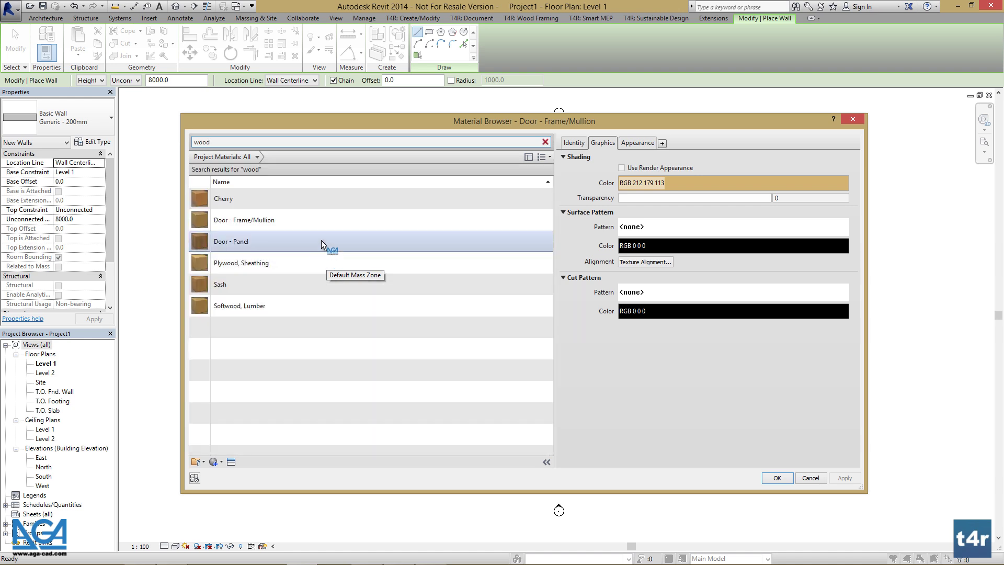
pyautogui.click(321, 240)
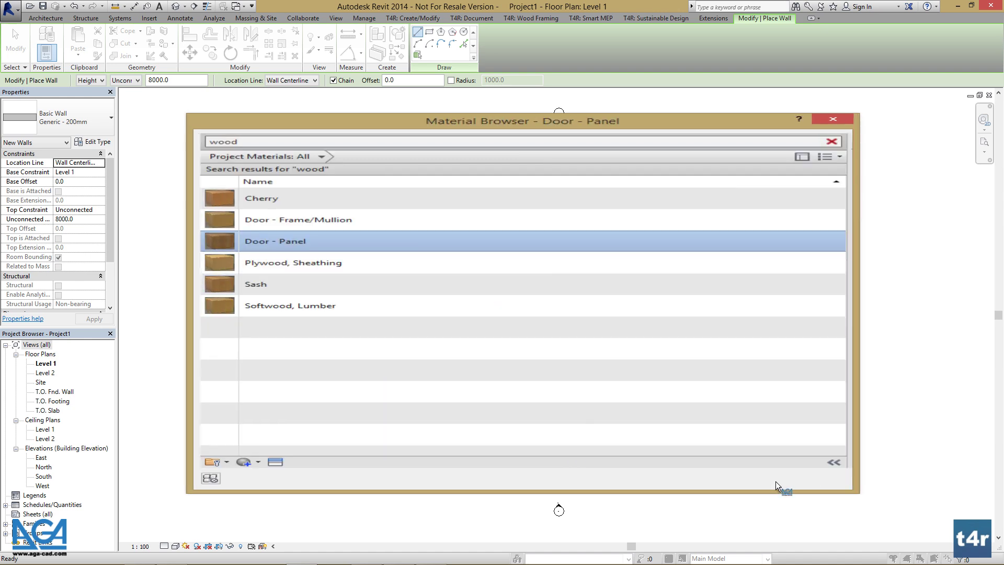
pyautogui.click(777, 478)
# - Give the structure layer Softwood, Lumber and the inner finish Plywood, Sheathing
pyautogui.click(578, 265)
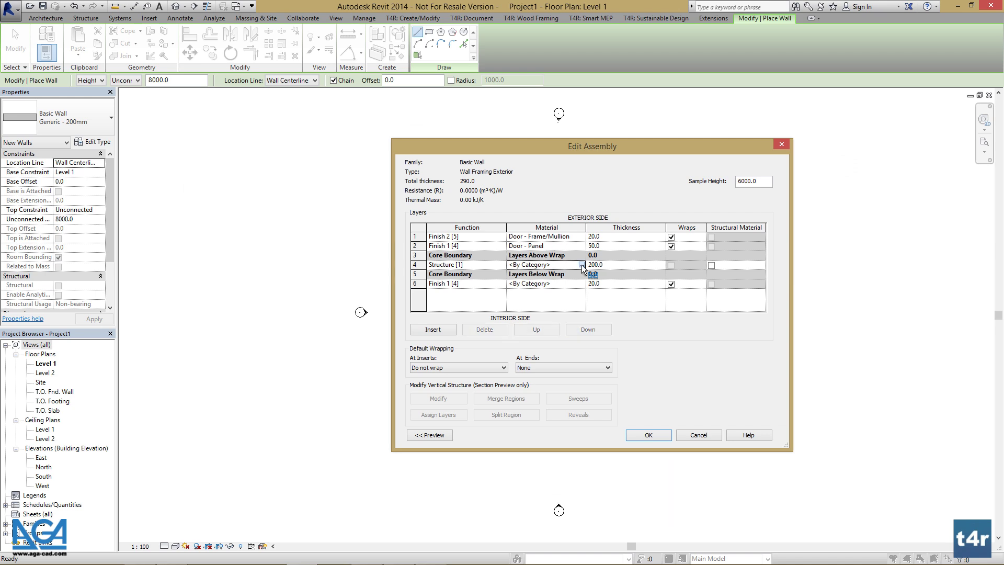
pyautogui.click(581, 264)
pyautogui.write('wood')
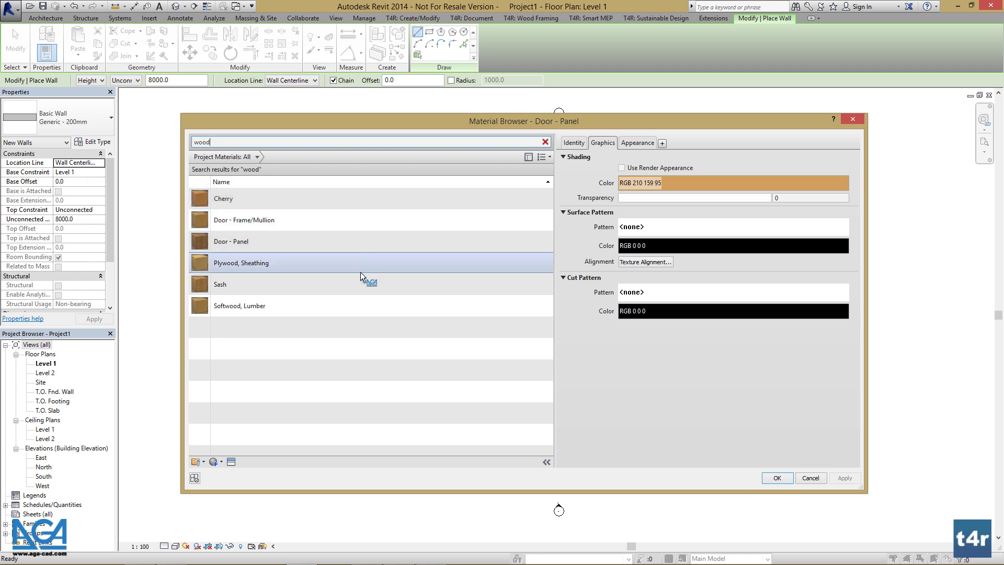
pyautogui.click(353, 303)
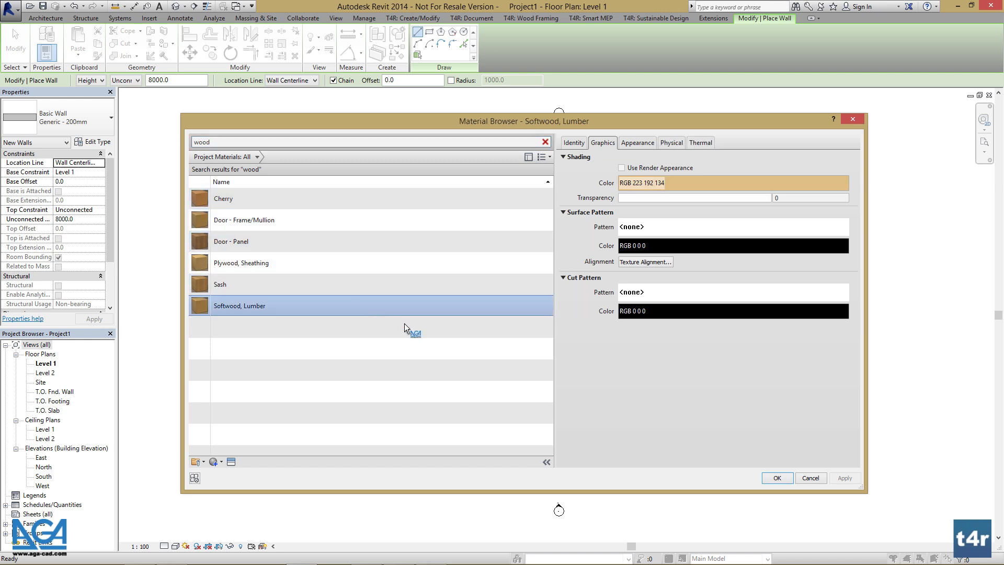
pyautogui.click(777, 475)
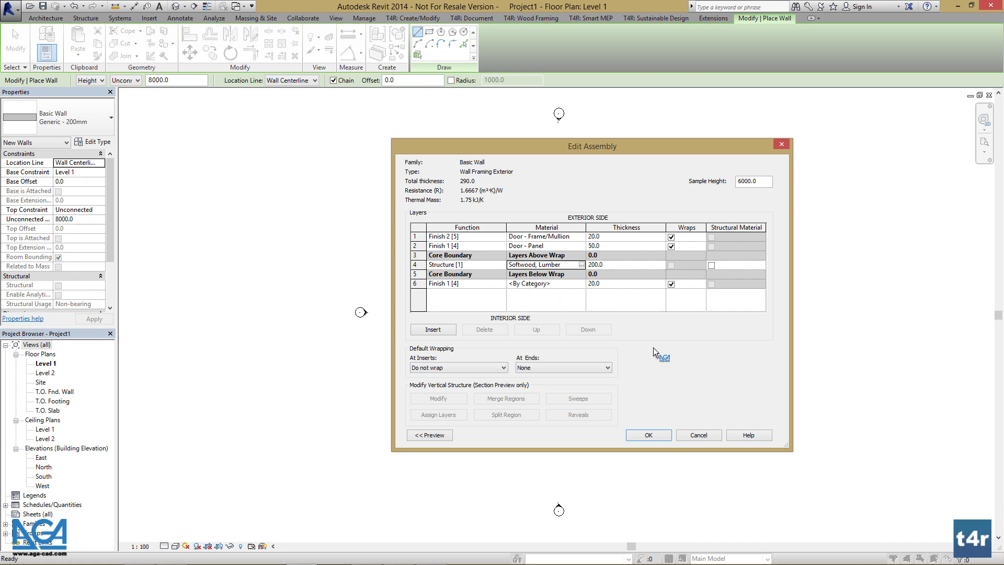
pyautogui.click(582, 283)
pyautogui.click(579, 283)
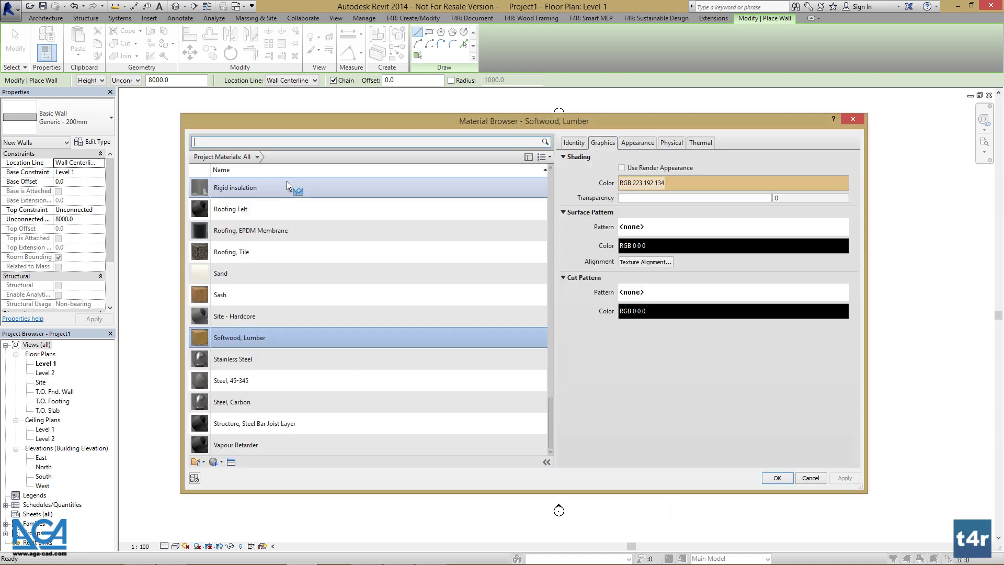
pyautogui.write('shea')
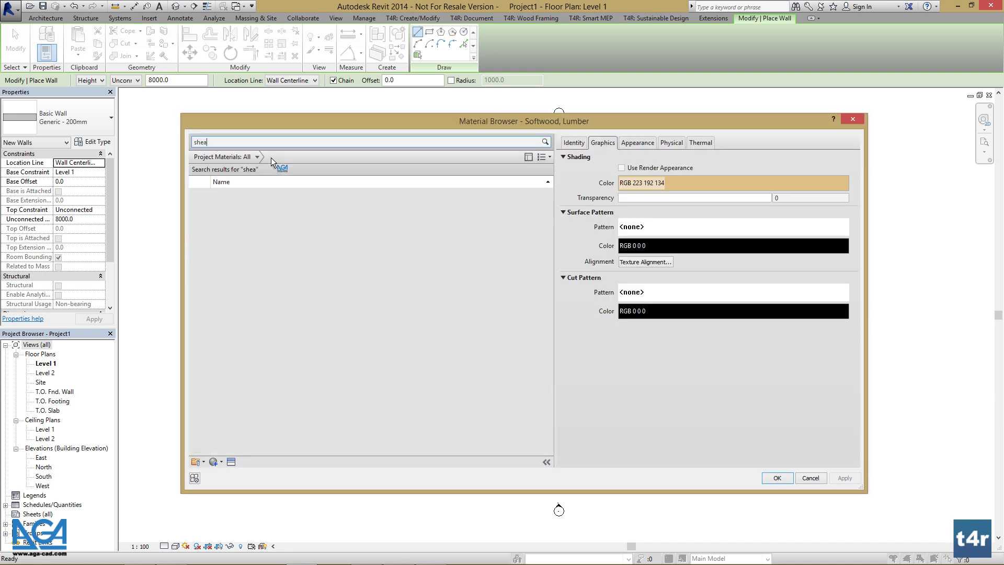
pyautogui.click(267, 198)
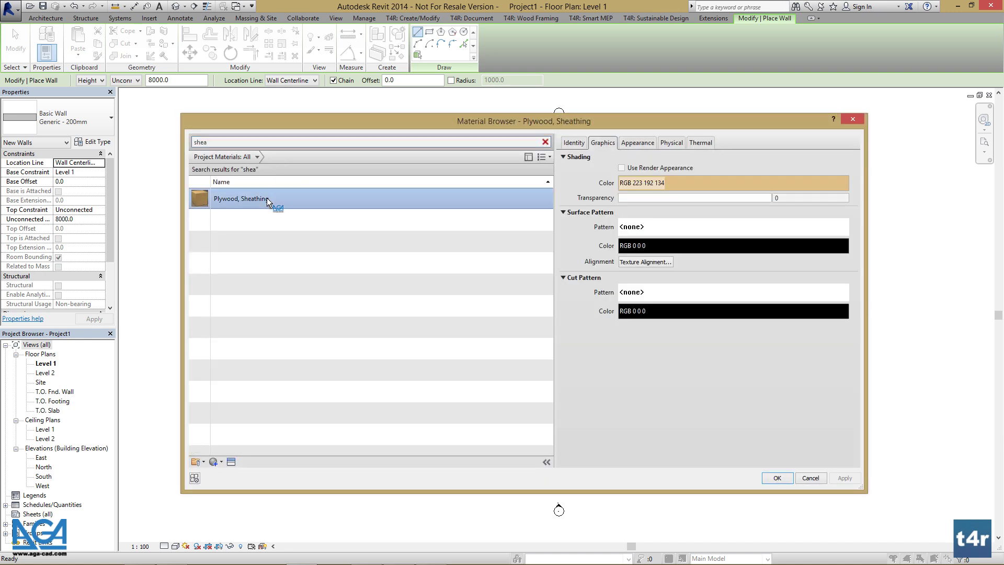
pyautogui.click(776, 478)
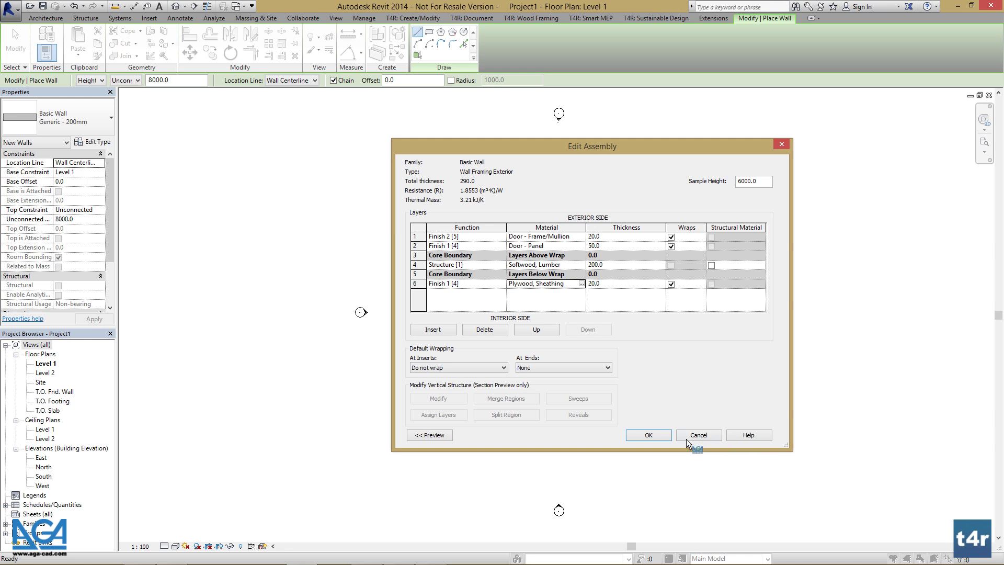
# - Apply the exterior assembly and duplicate it as 'Wall Framing Interior'
pyautogui.click(648, 435)
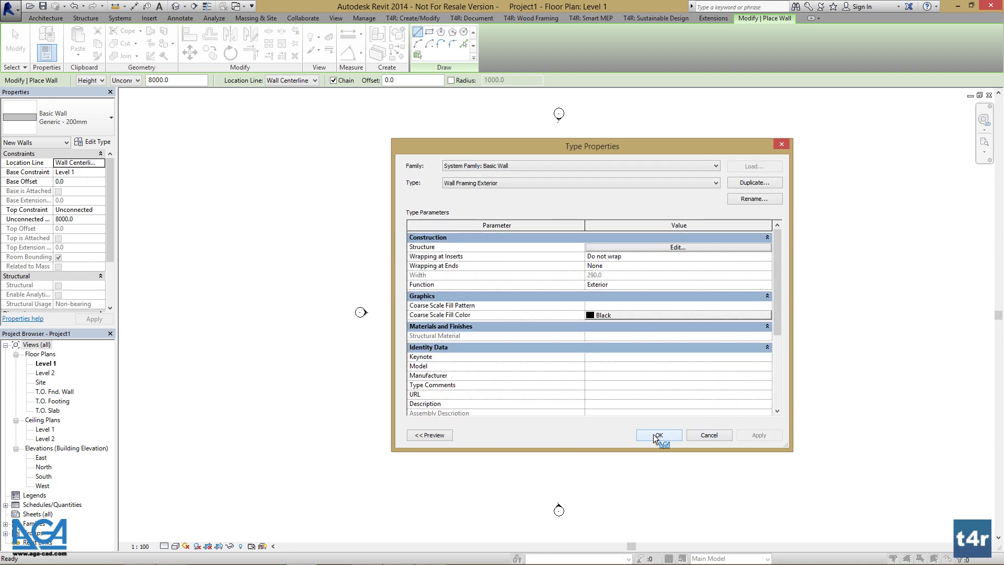
pyautogui.click(759, 183)
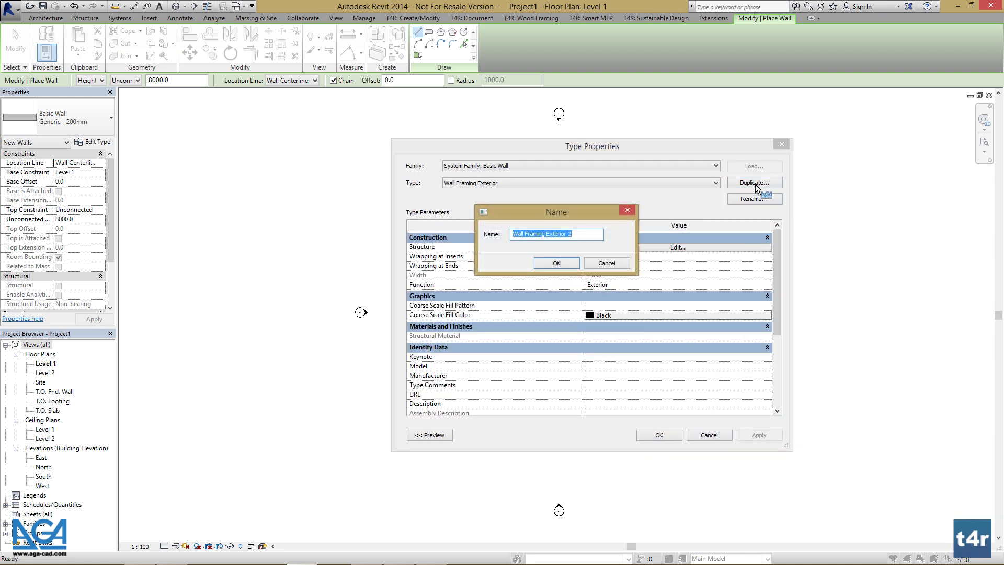
pyautogui.click(584, 234)
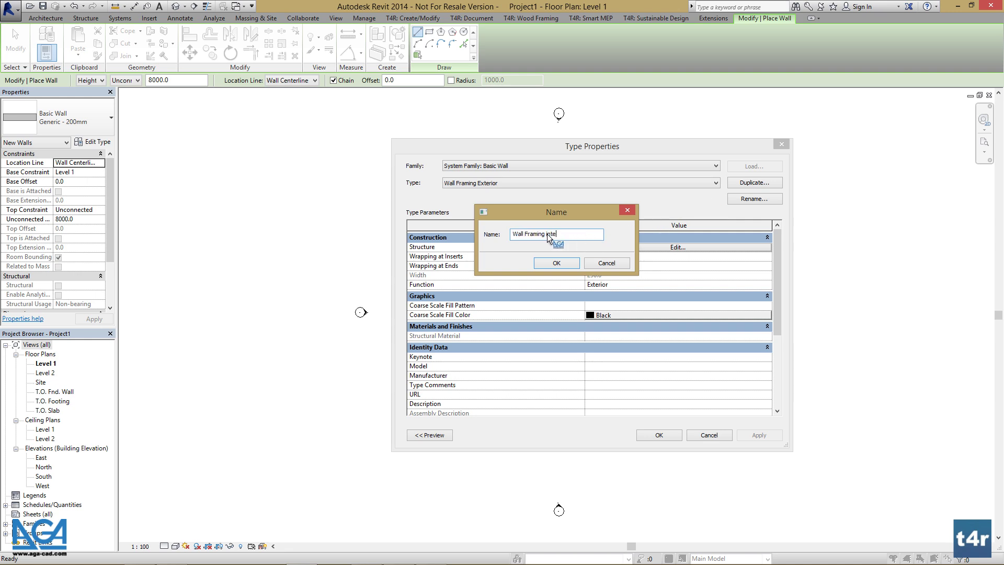
pyautogui.write('Interior')
pyautogui.press('Return')
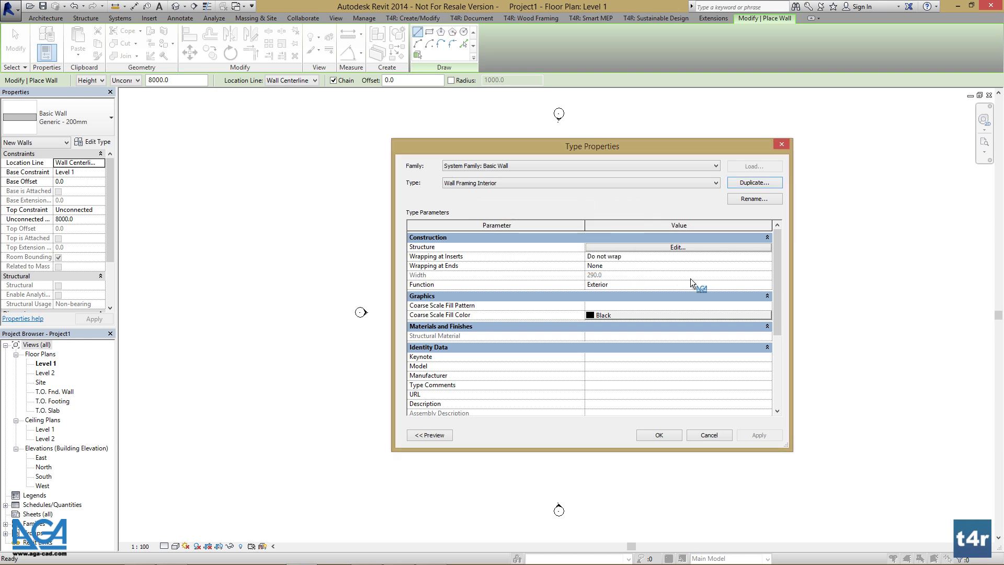
# - Set Wall Framing Interior's function to Interior and bring up its layer structure
pyautogui.click(651, 286)
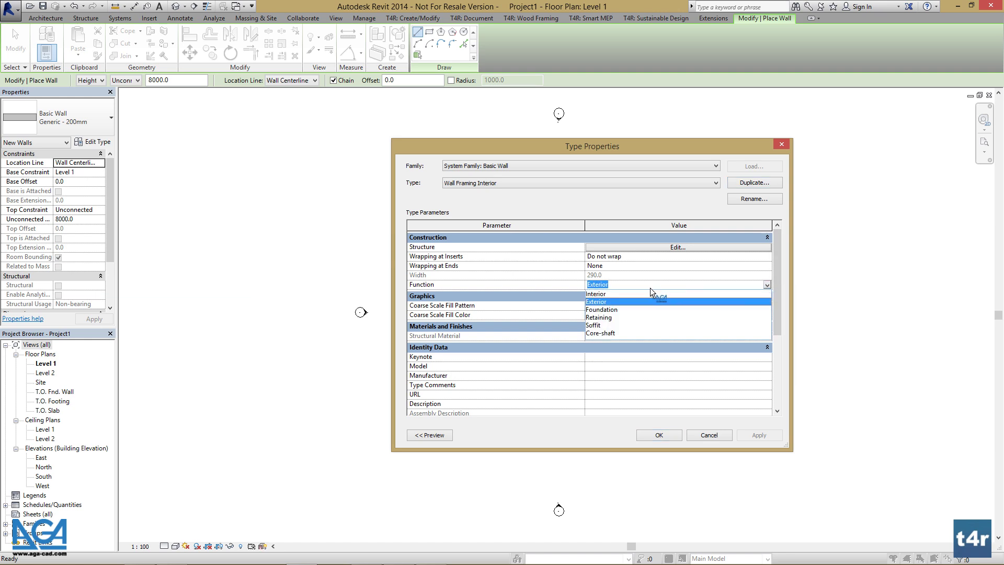
pyautogui.click(602, 294)
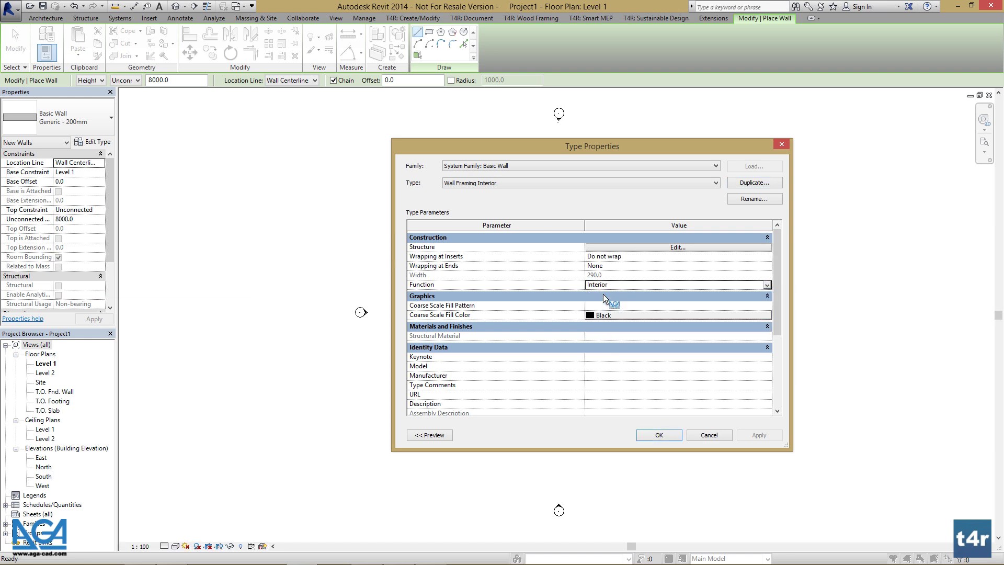
pyautogui.click(650, 247)
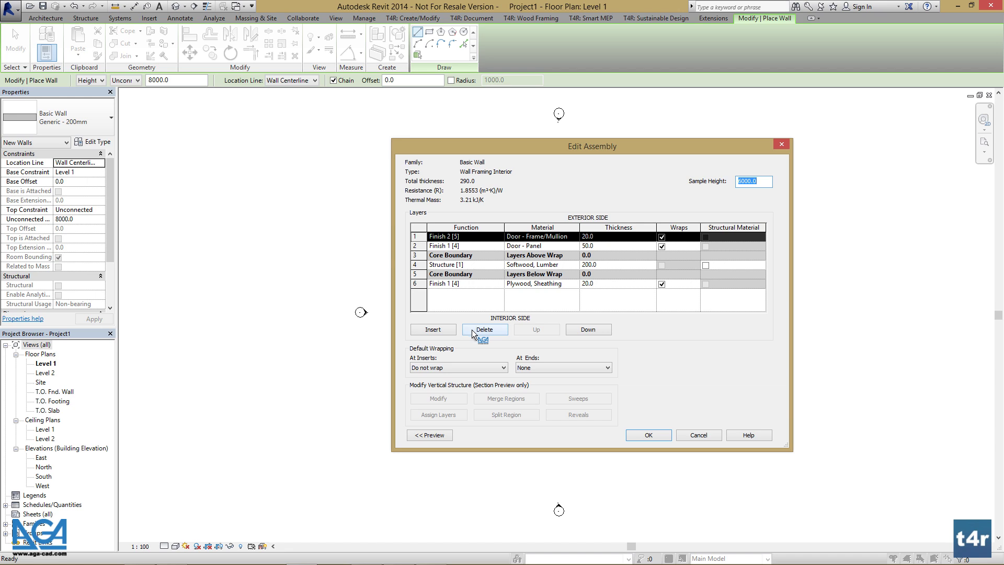
# - Remove Finish 2, make the outer layer 20 Plywood, Sheathing, and the structure 150
pyautogui.click(471, 329)
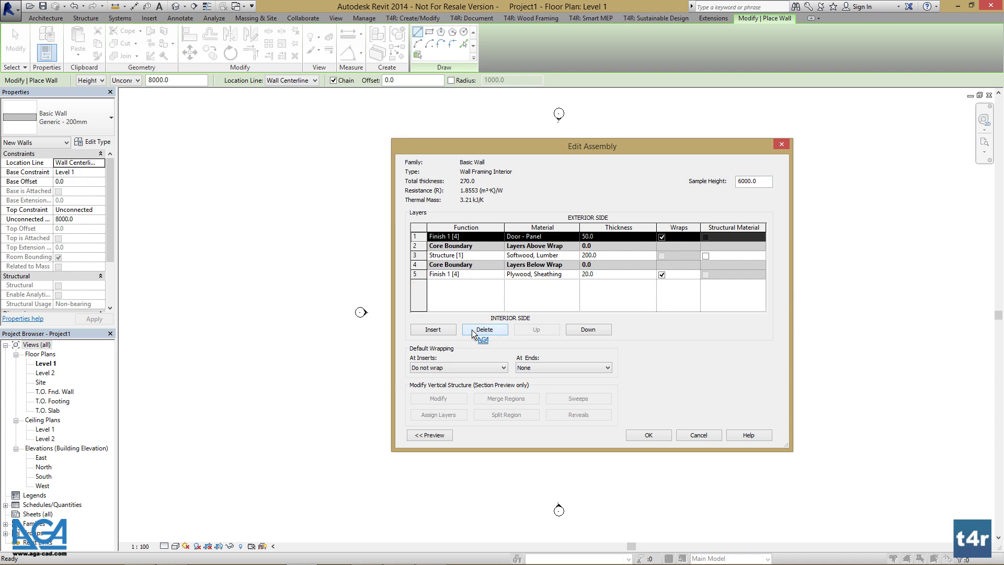
pyautogui.click(582, 245)
pyautogui.click(576, 237)
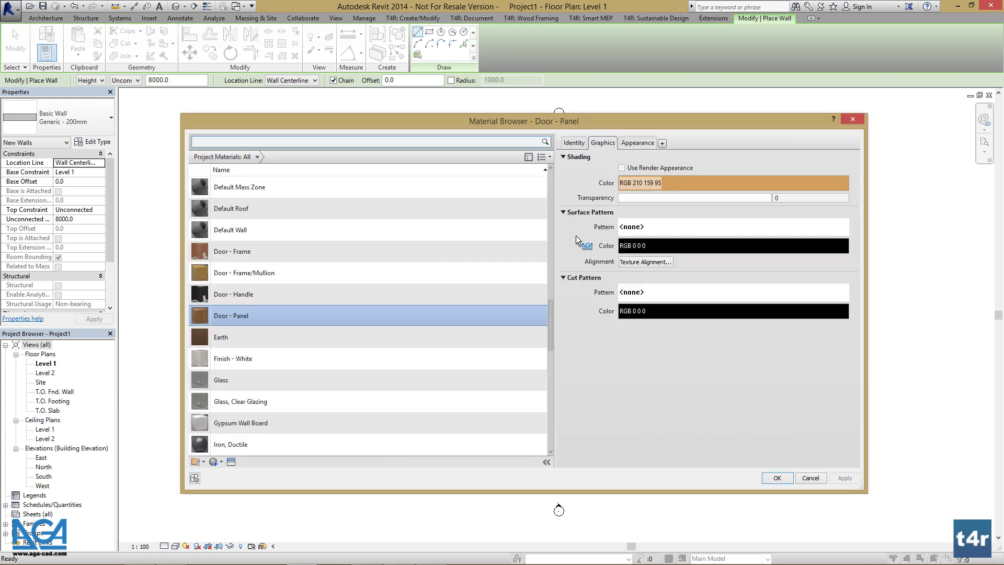
pyautogui.write('shea')
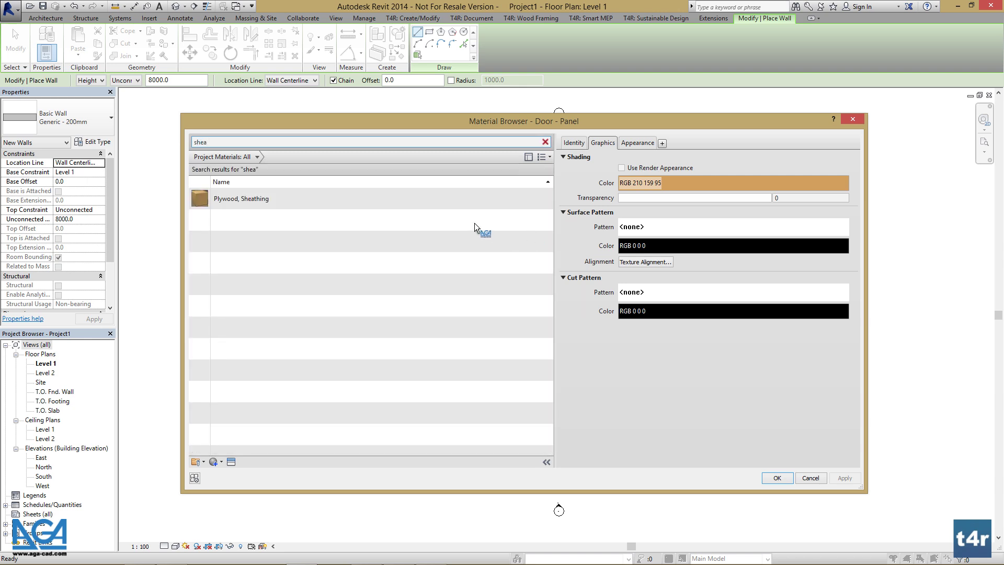
pyautogui.click(434, 198)
pyautogui.click(777, 478)
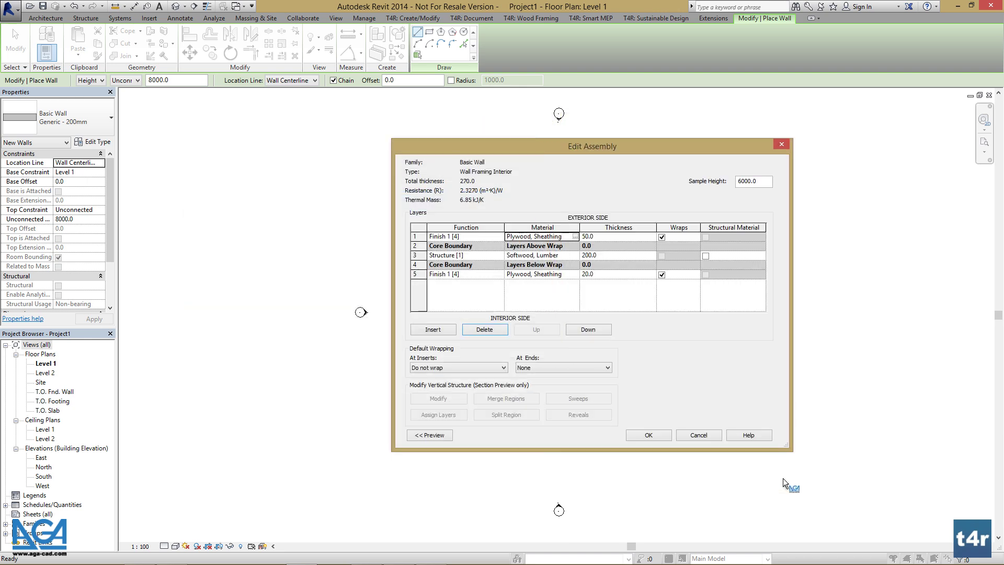
pyautogui.click(615, 235)
pyautogui.click(613, 255)
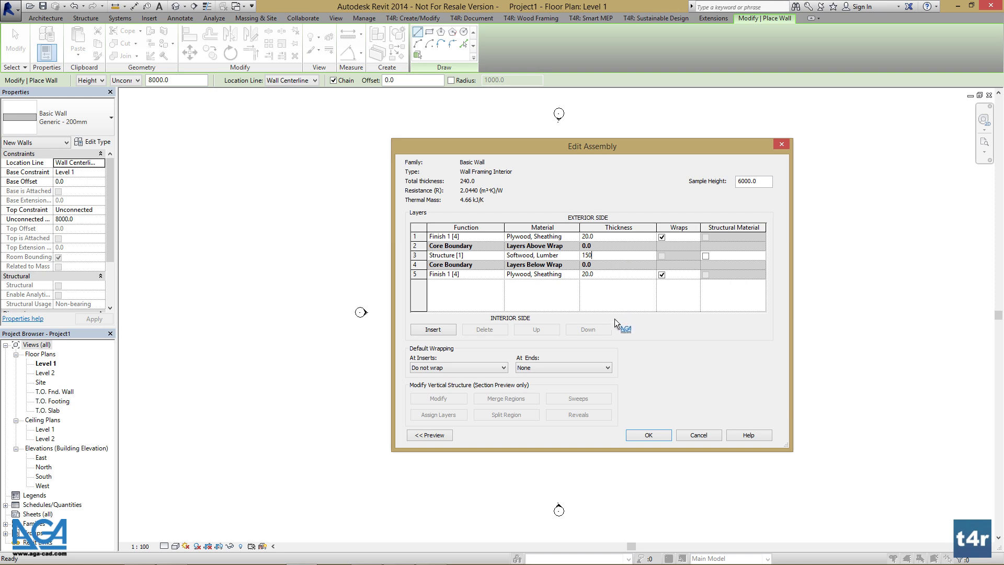
pyautogui.click(646, 436)
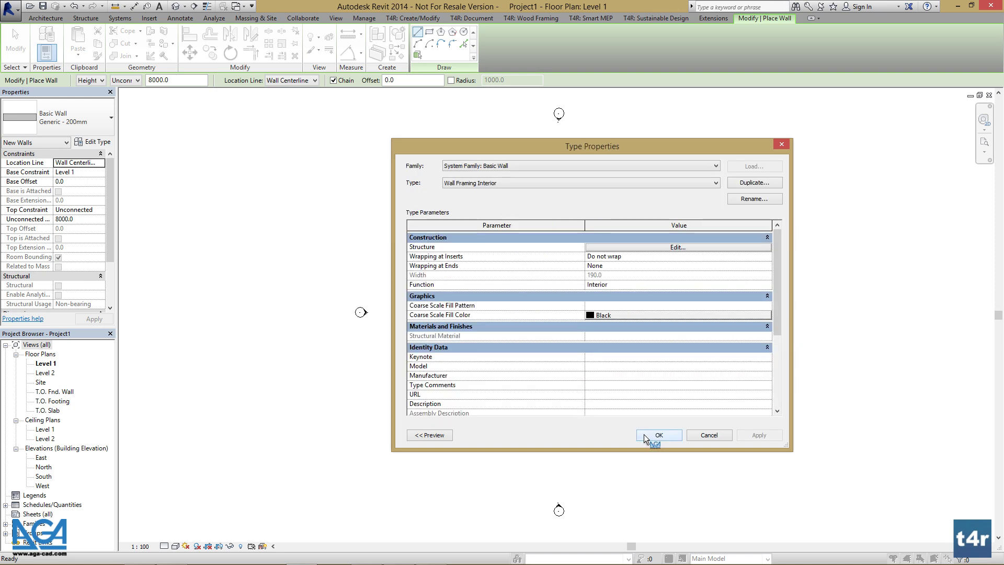
# - Close Type Properties, end wall placement, and show the Insert from File options
pyautogui.click(644, 434)
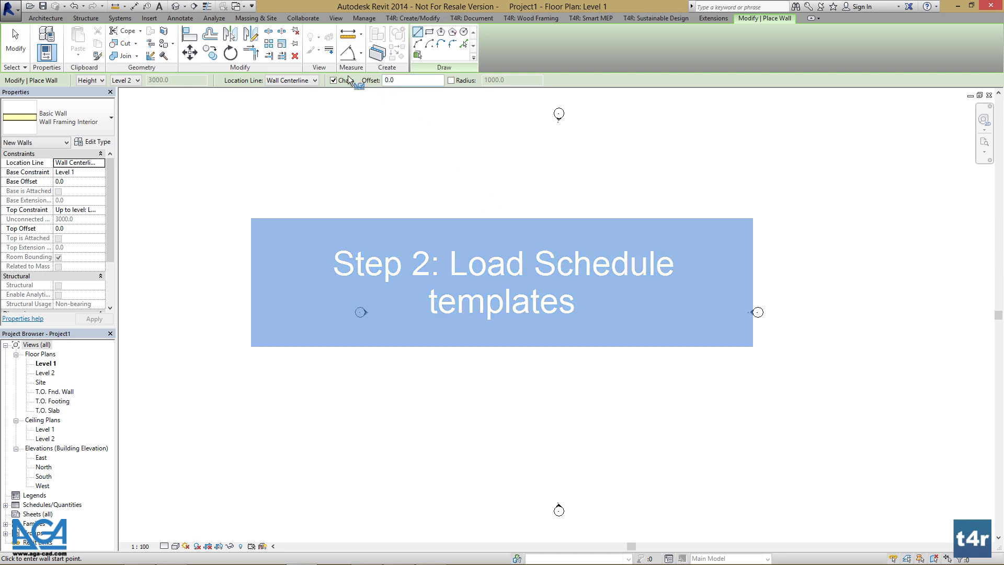
pyautogui.click(150, 19)
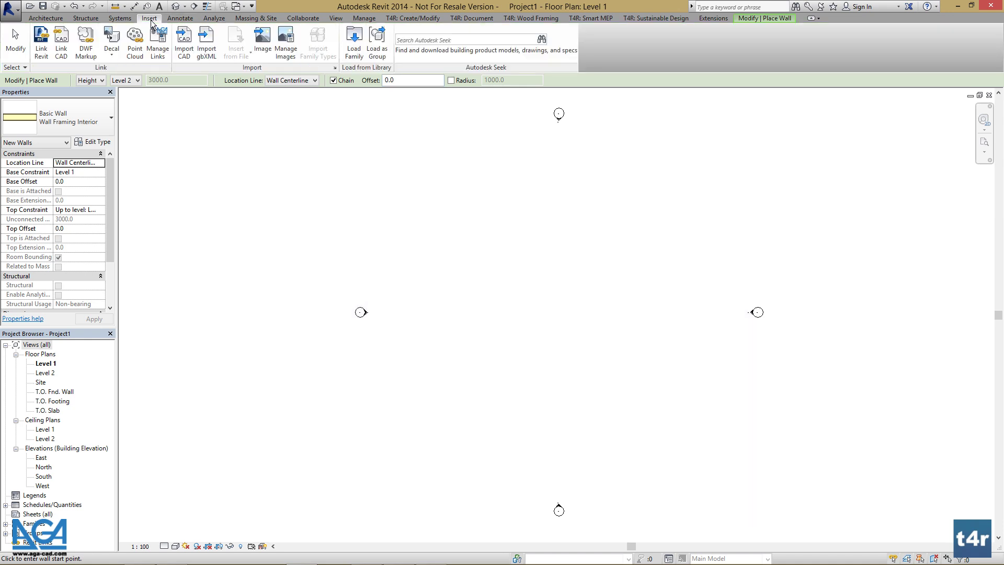
pyautogui.press('Escape')
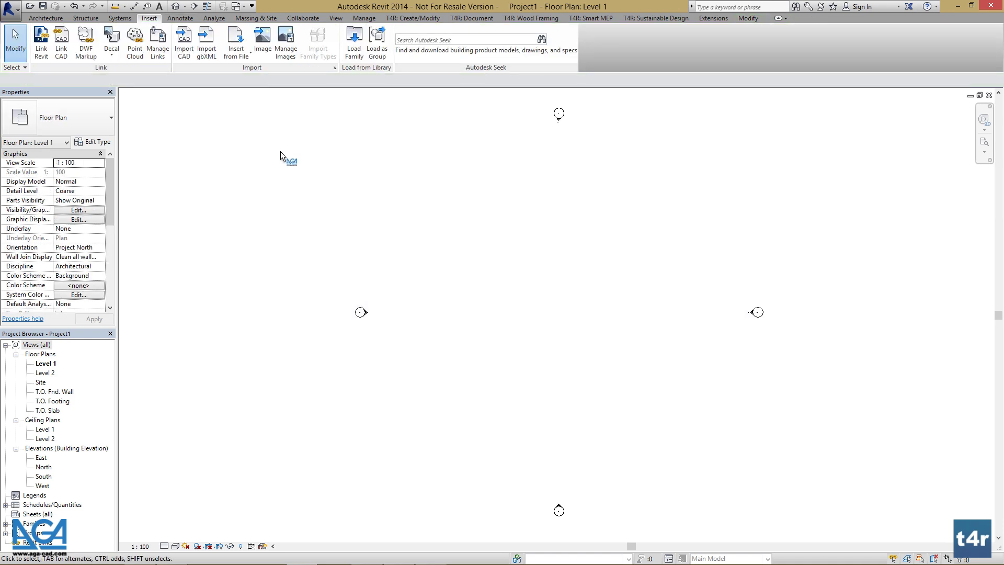
pyautogui.click(245, 54)
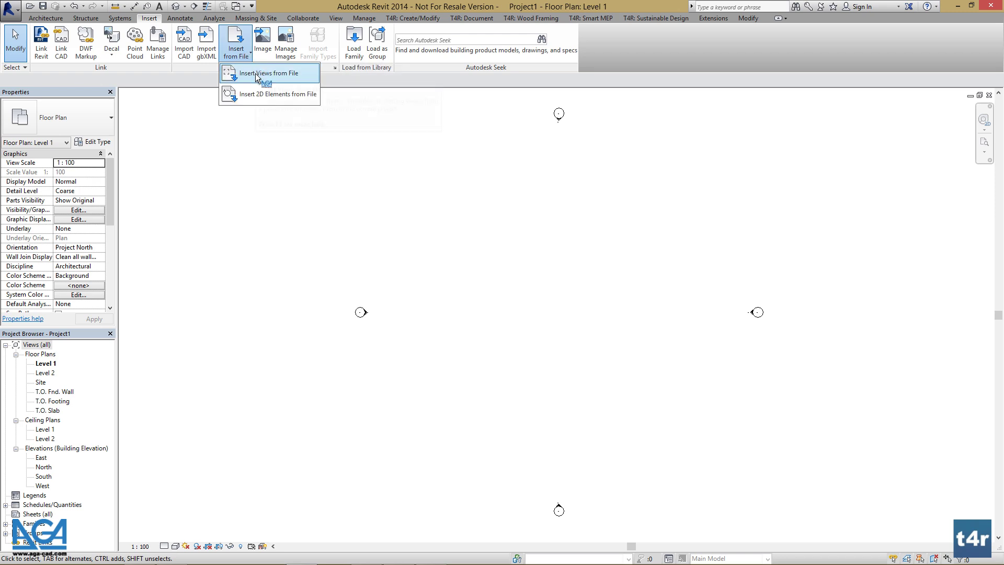
# - Browse Insert Views from File to C:\ProgramData\tools4revit\Wall+ 2014\Wall+\Metric Library
pyautogui.click(255, 73)
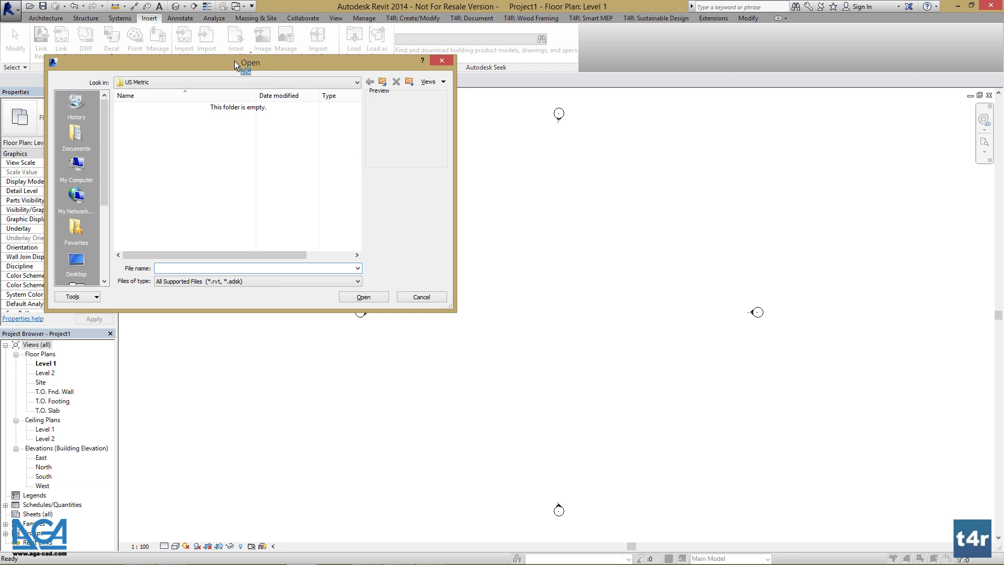
pyautogui.moveTo(234, 60); pyautogui.dragTo(524, 142)
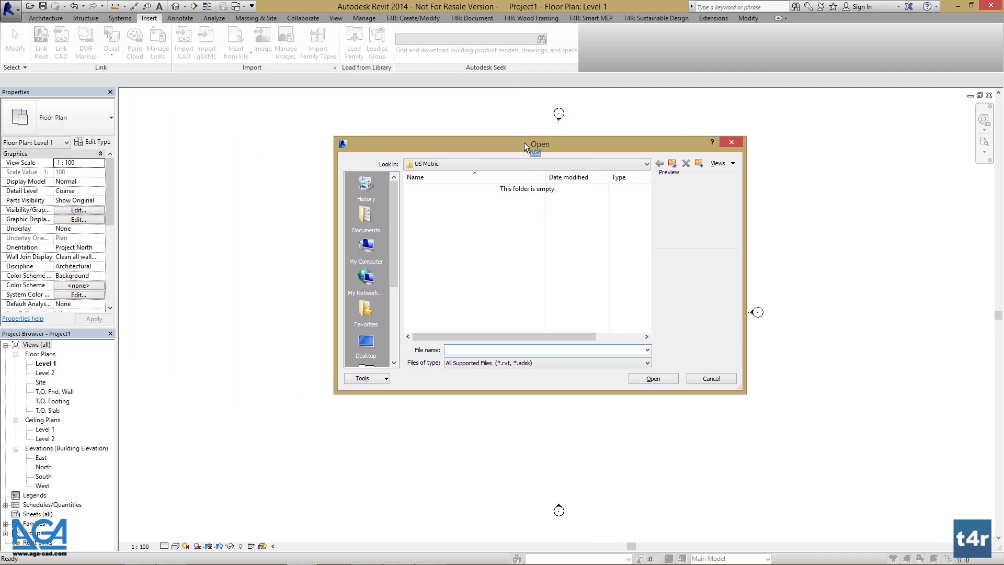
pyautogui.click(365, 250)
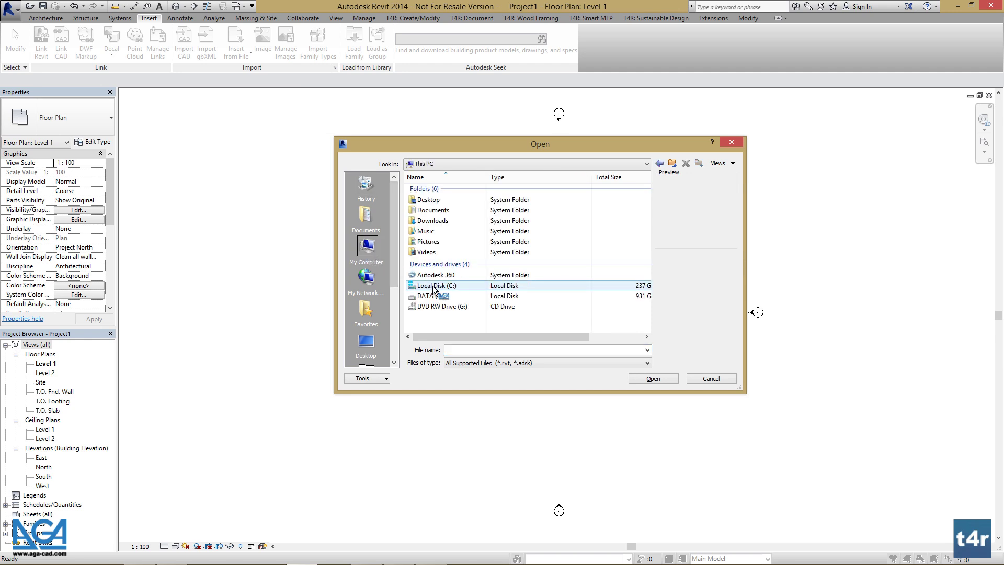
pyautogui.doubleClick(433, 286)
pyautogui.doubleClick(433, 276)
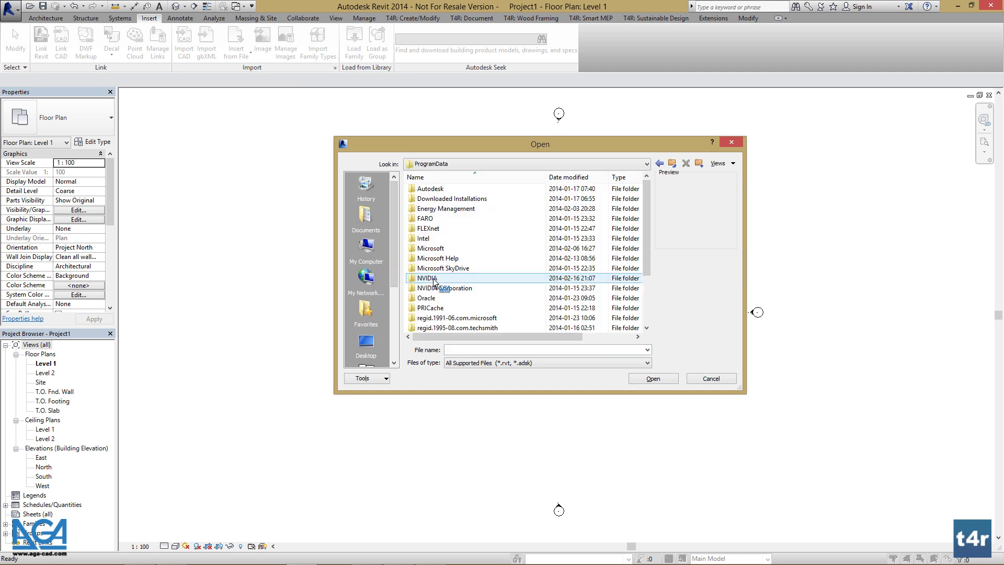
pyautogui.scroll(-3, 467, 282)
pyautogui.doubleClick(453, 315)
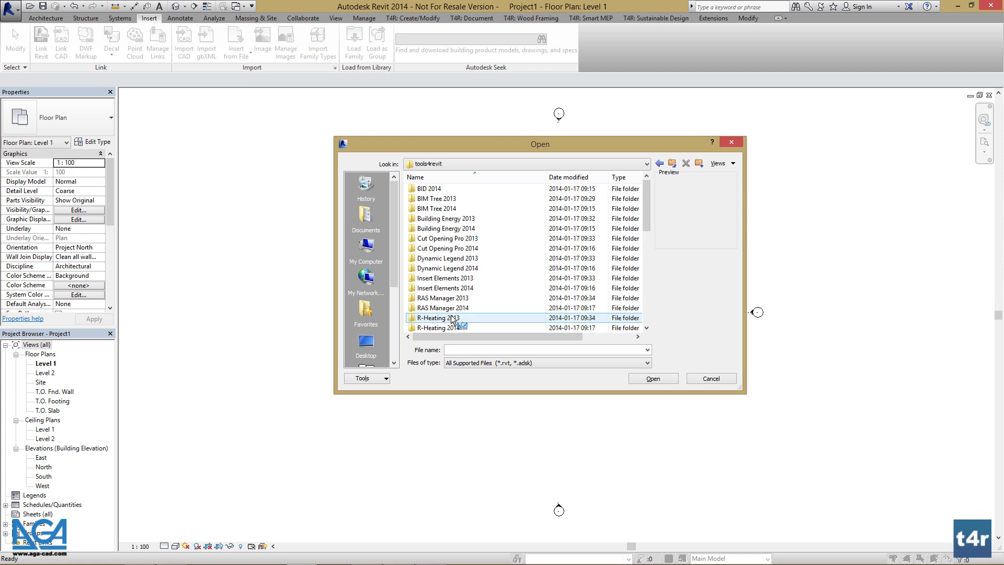
pyautogui.scroll(-8, 455, 309)
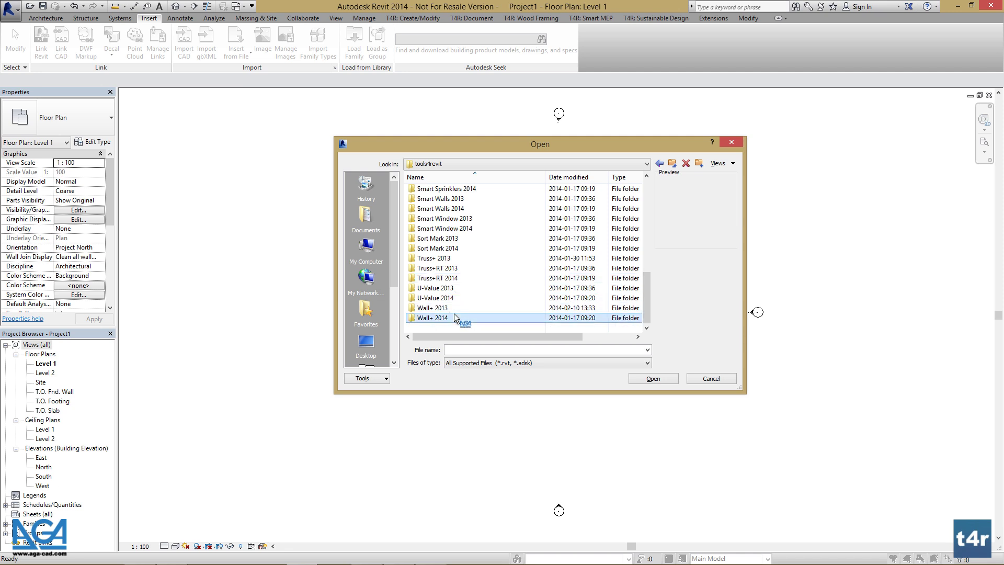
pyautogui.doubleClick(454, 313)
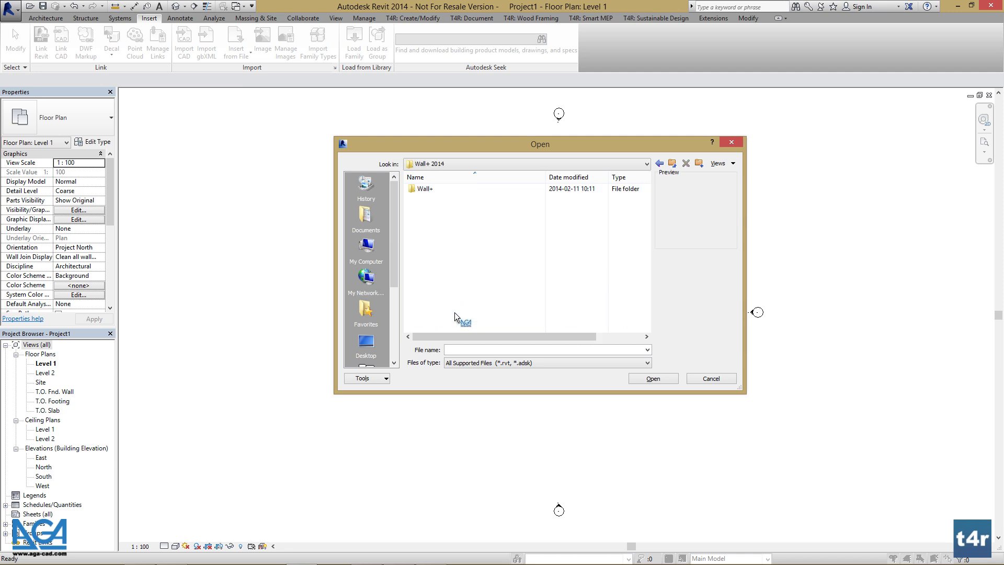
pyautogui.doubleClick(444, 189)
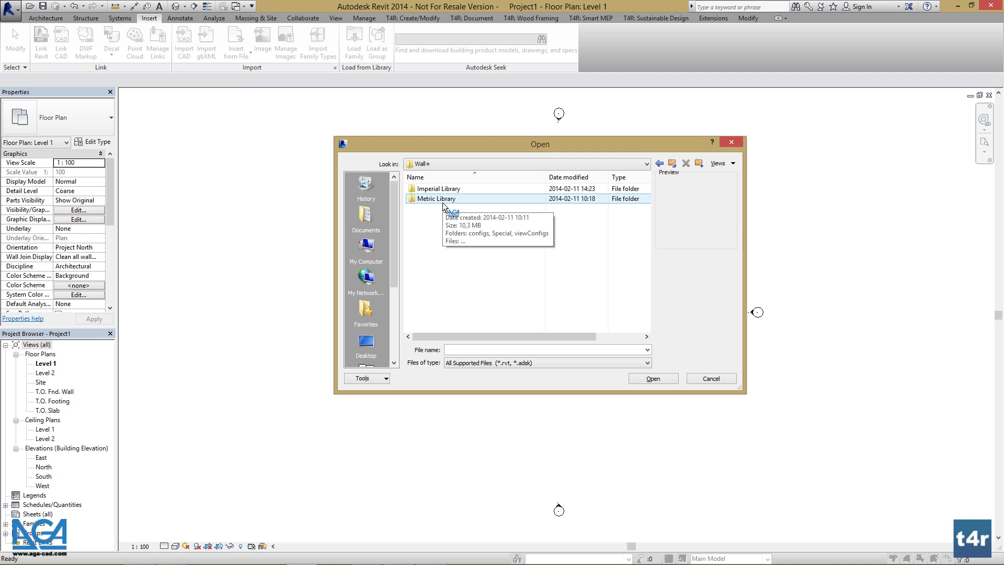
pyautogui.doubleClick(443, 202)
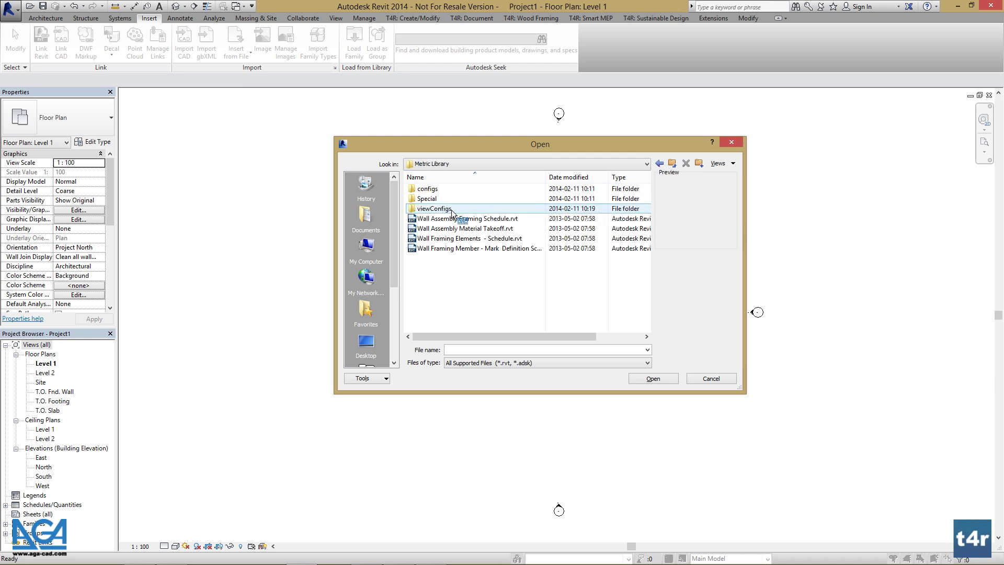
# - Add Metric Library to favorites and open Wall Assembly Framing Schedule.rvt
pyautogui.click(458, 220)
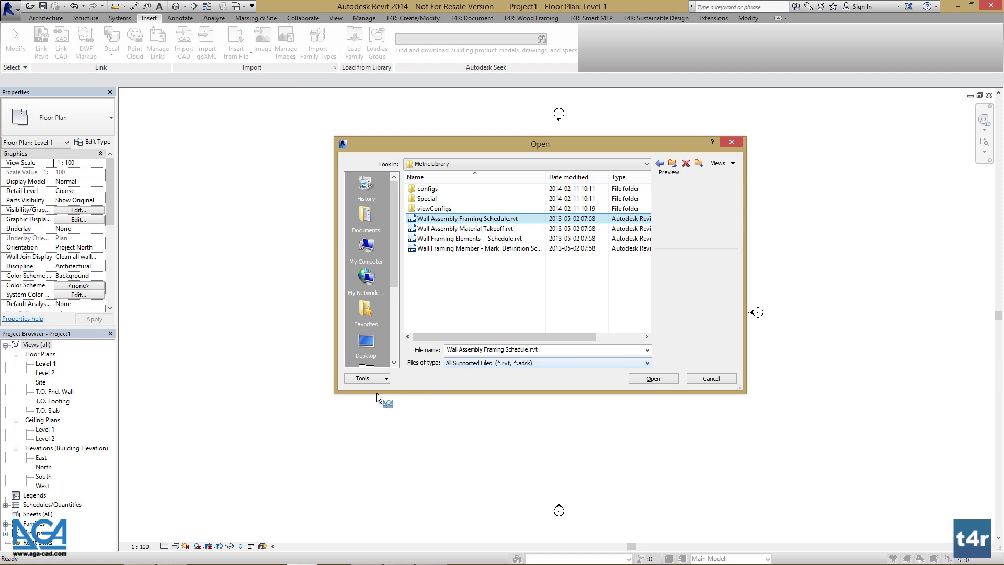
pyautogui.click(373, 379)
pyautogui.moveTo(396, 404)
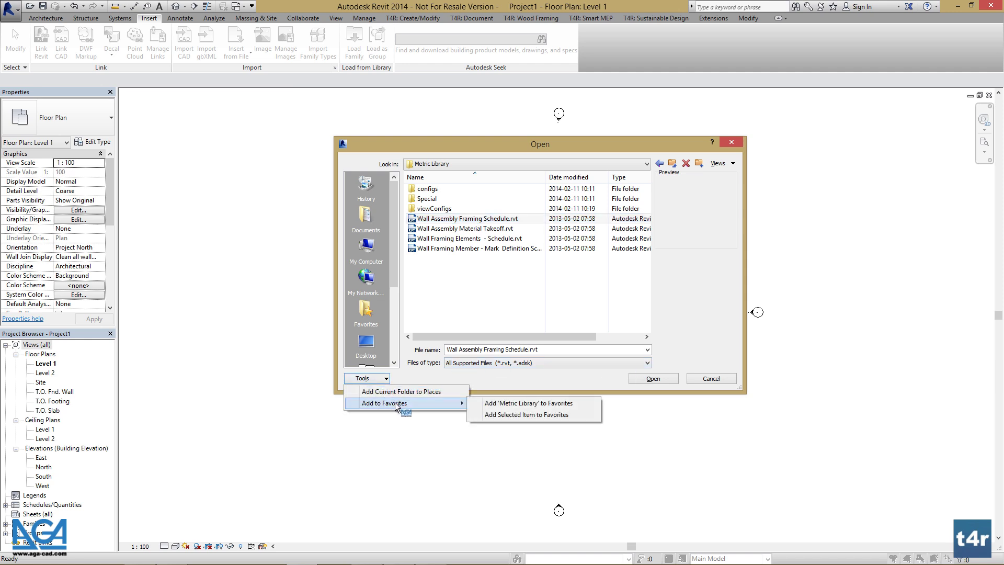
pyautogui.click(500, 404)
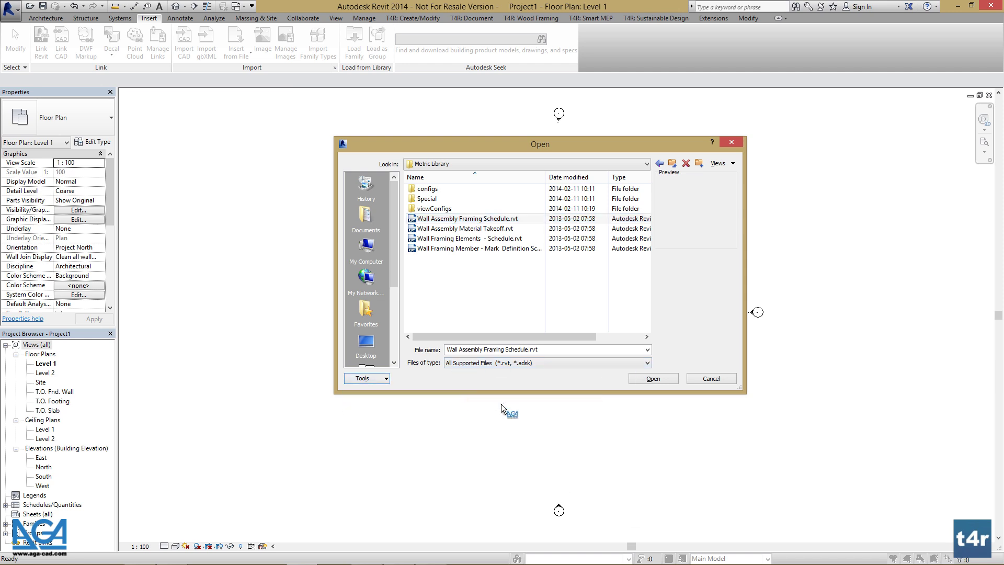
pyautogui.click(481, 219)
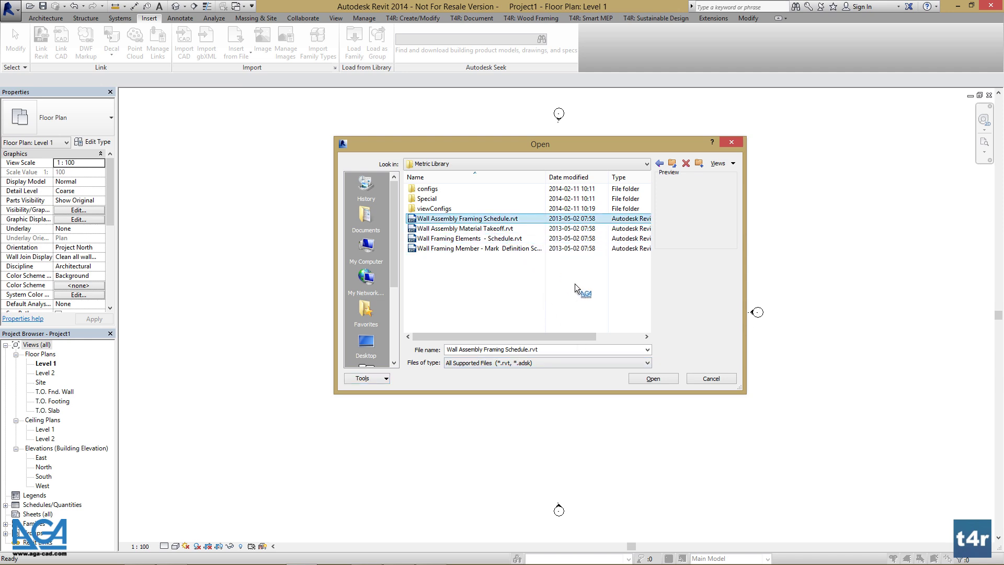
pyautogui.click(653, 378)
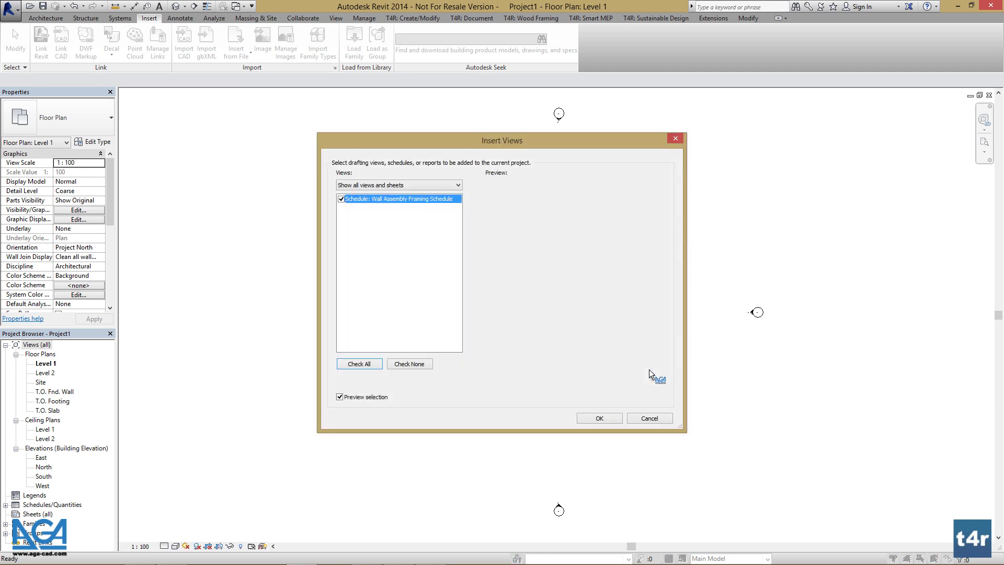
# - Finish inserting the Wall Assembly Framing Schedule, accepting duplicate types, and close its view
pyautogui.click(611, 416)
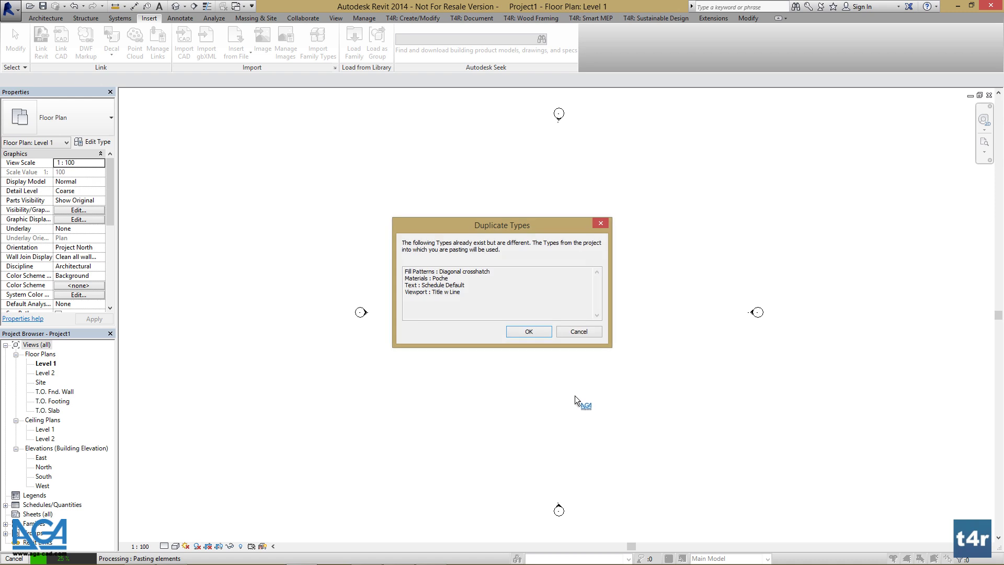
pyautogui.click(536, 331)
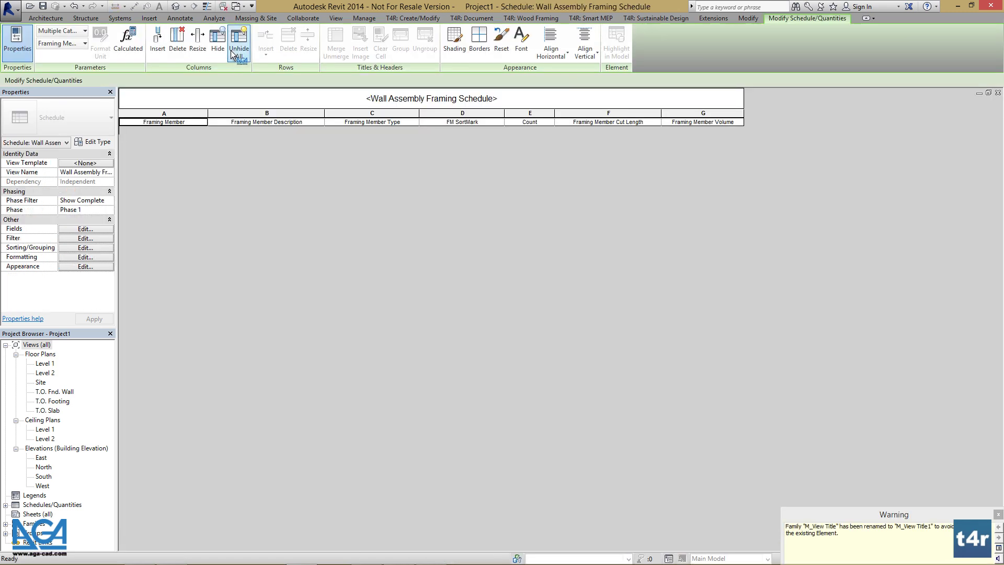
pyautogui.click(998, 93)
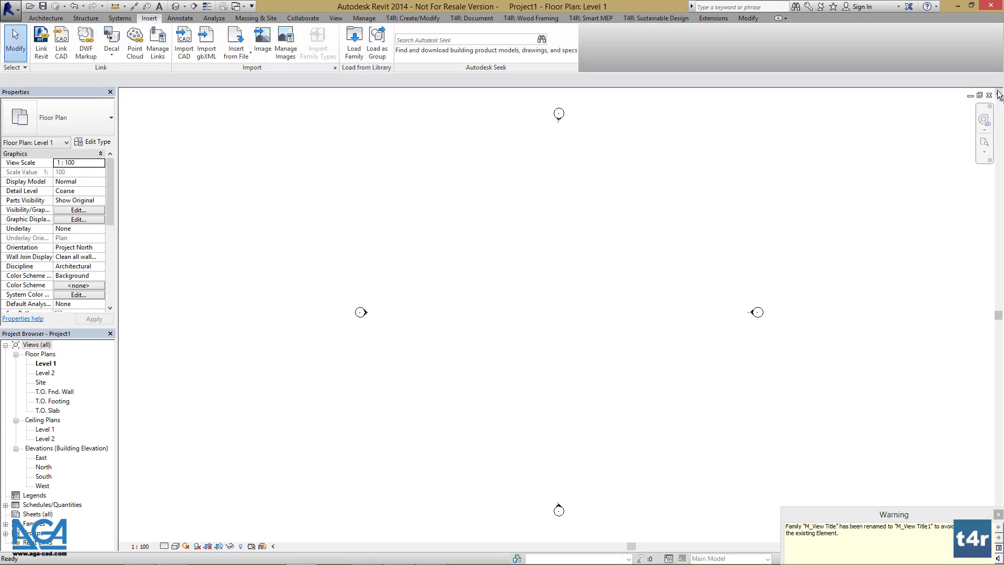
pyautogui.click(998, 514)
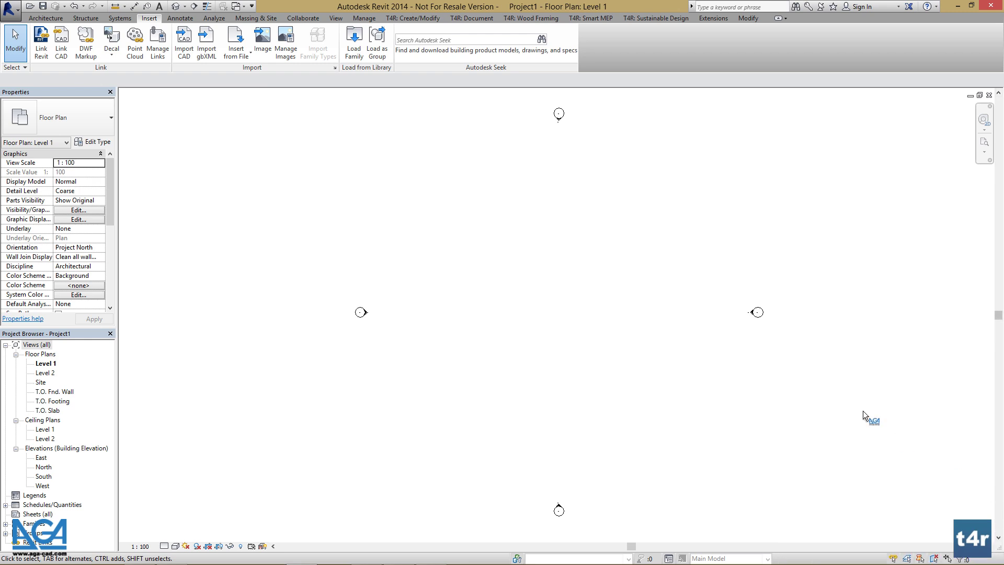
# - Insert the Wall Assembly Material Takeoff schedule from file, keeping duplicate types, then close it
pyautogui.click(236, 49)
pyautogui.click(251, 71)
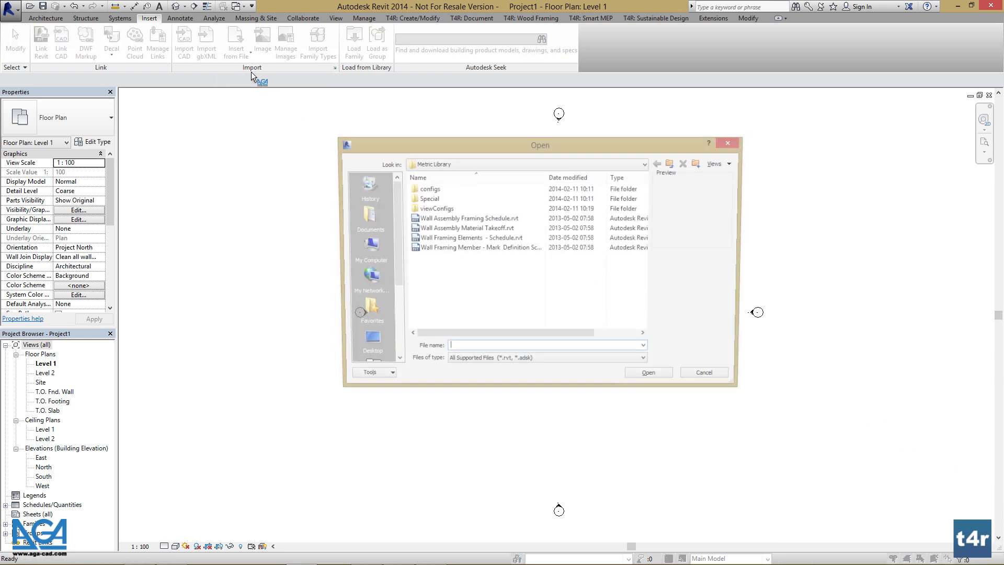
pyautogui.click(468, 229)
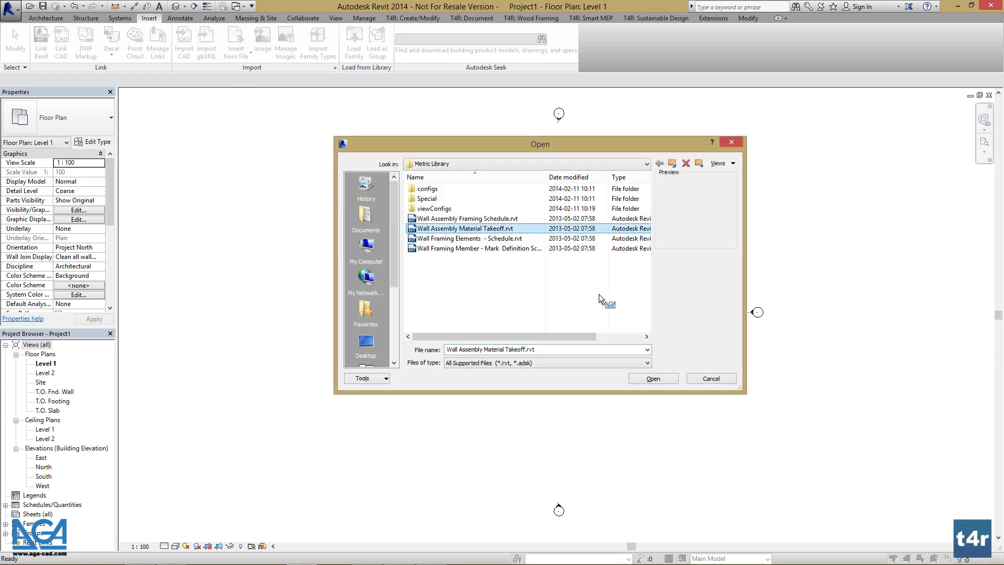
pyautogui.click(662, 382)
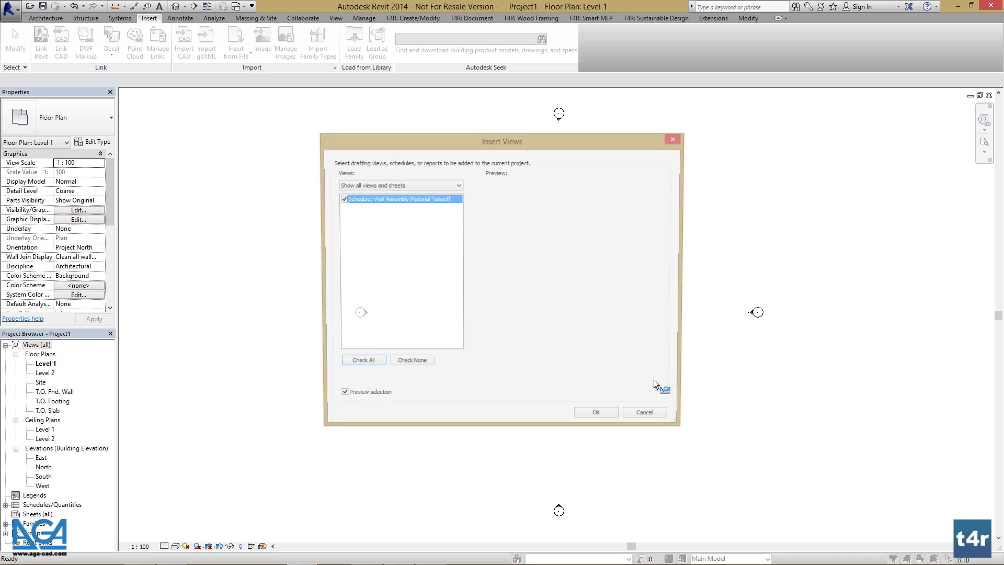
pyautogui.click(592, 417)
pyautogui.click(521, 327)
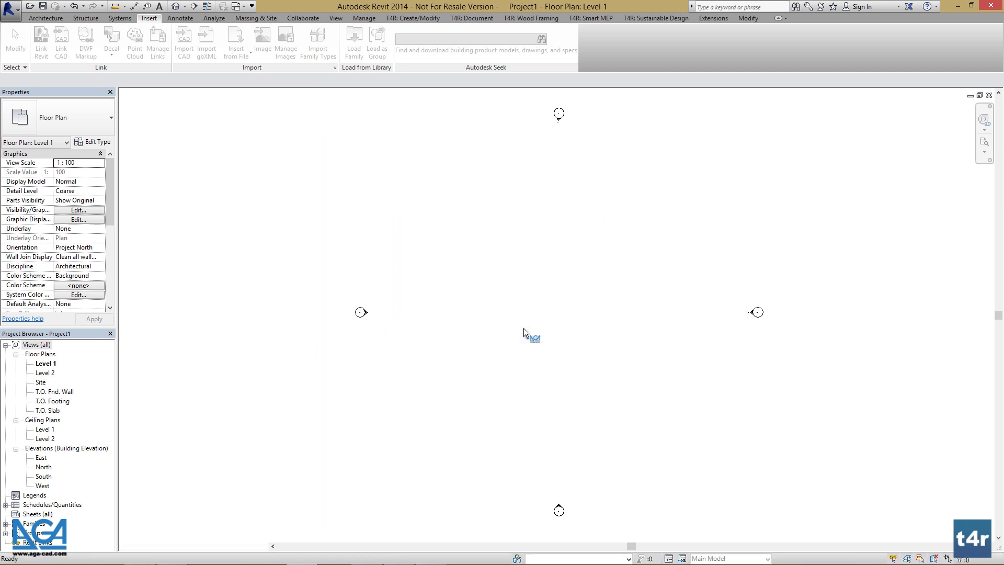
pyautogui.click(997, 93)
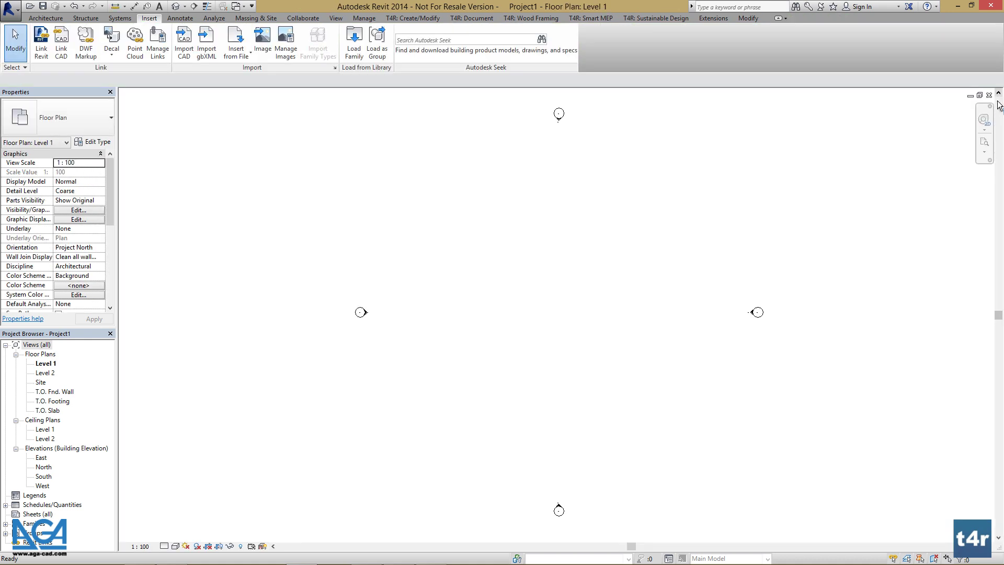
# - Insert the Wall Framing Elements - Schedule from file, keeping duplicate types, then close it
pyautogui.click(236, 50)
pyautogui.click(245, 71)
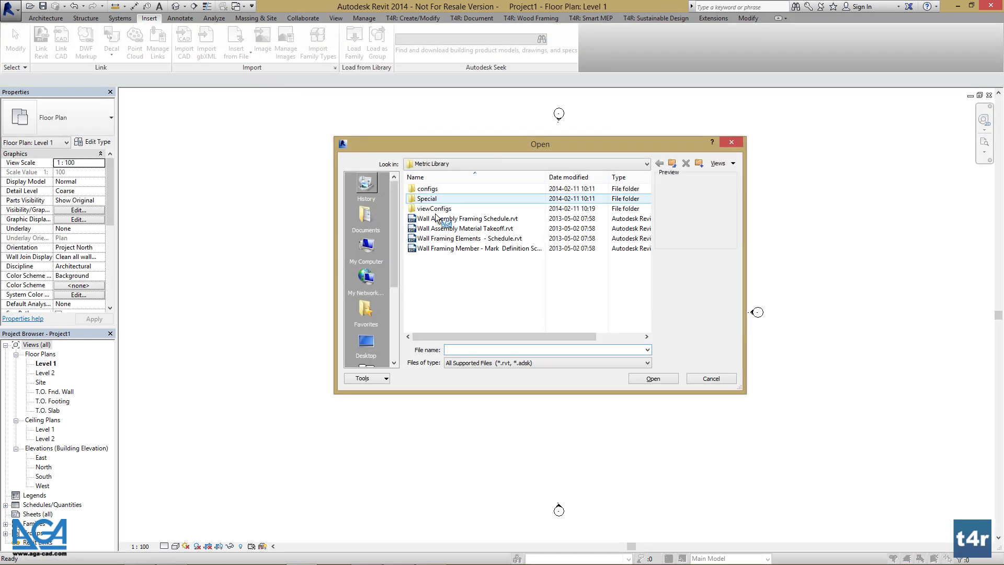
pyautogui.click(484, 239)
pyautogui.click(653, 377)
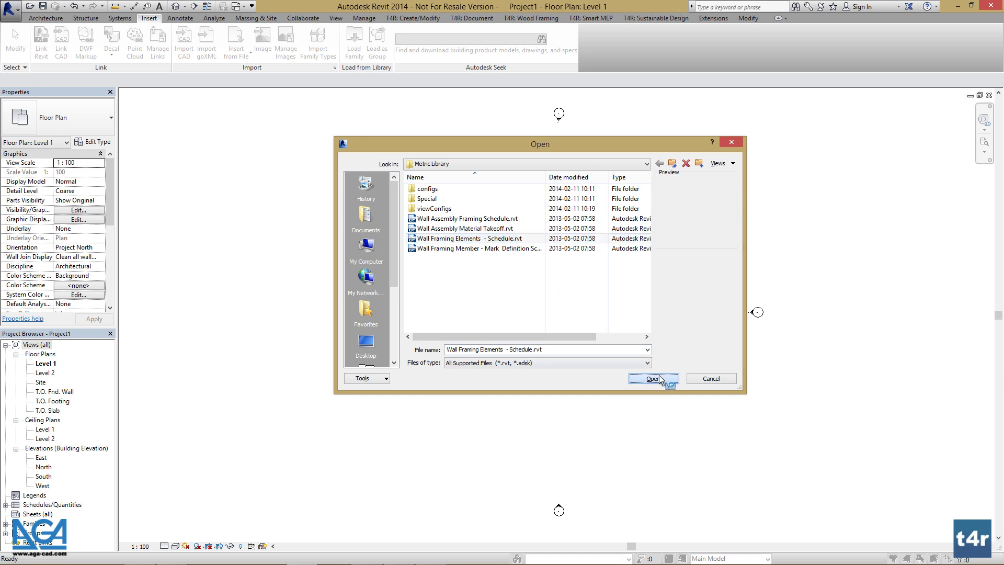
pyautogui.click(601, 416)
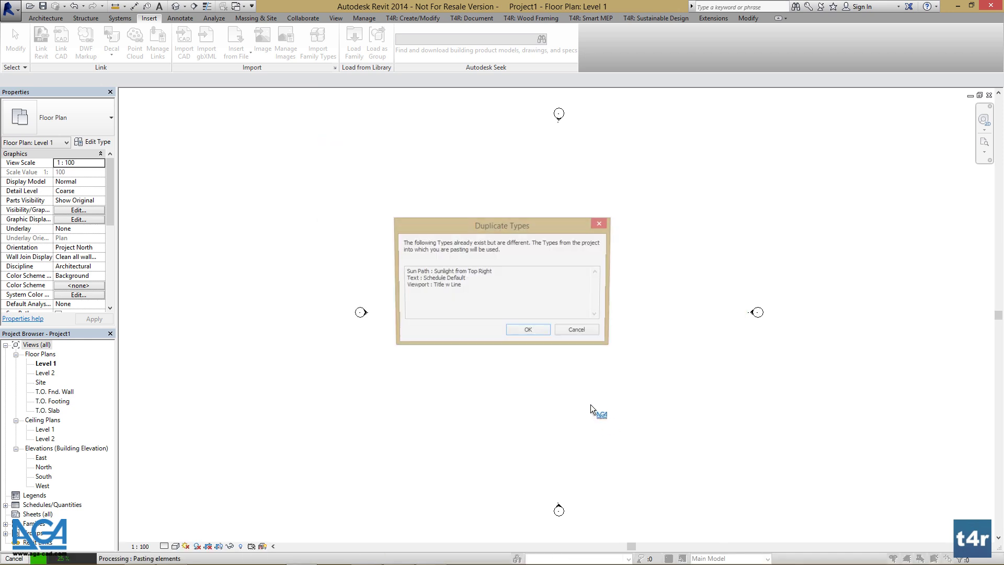
pyautogui.click(528, 332)
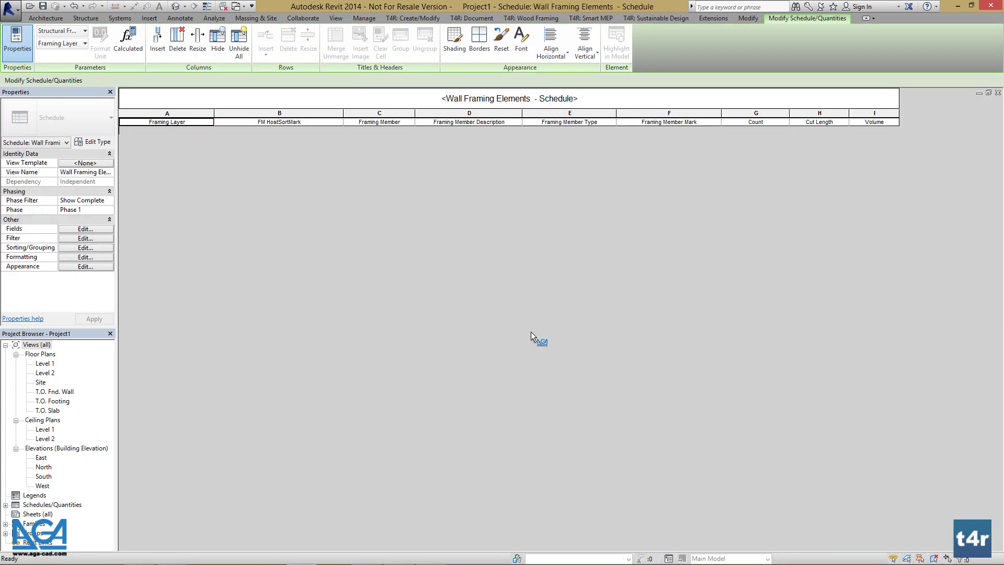
pyautogui.click(997, 92)
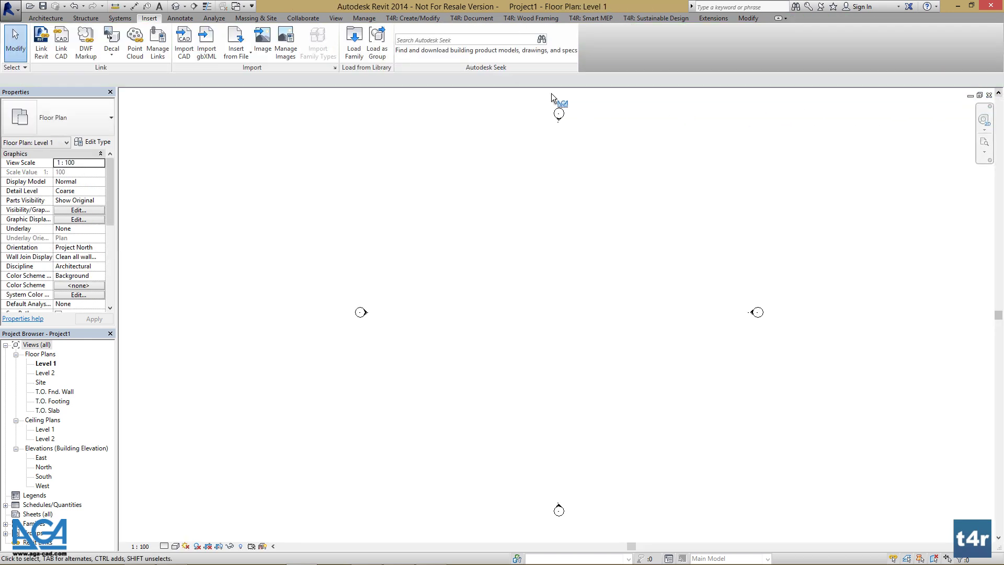
# - Insert views from Wall Framing Member - Mark Definition Schedule.rvt, keep duplicate types, and close the schedule
pyautogui.click(236, 49)
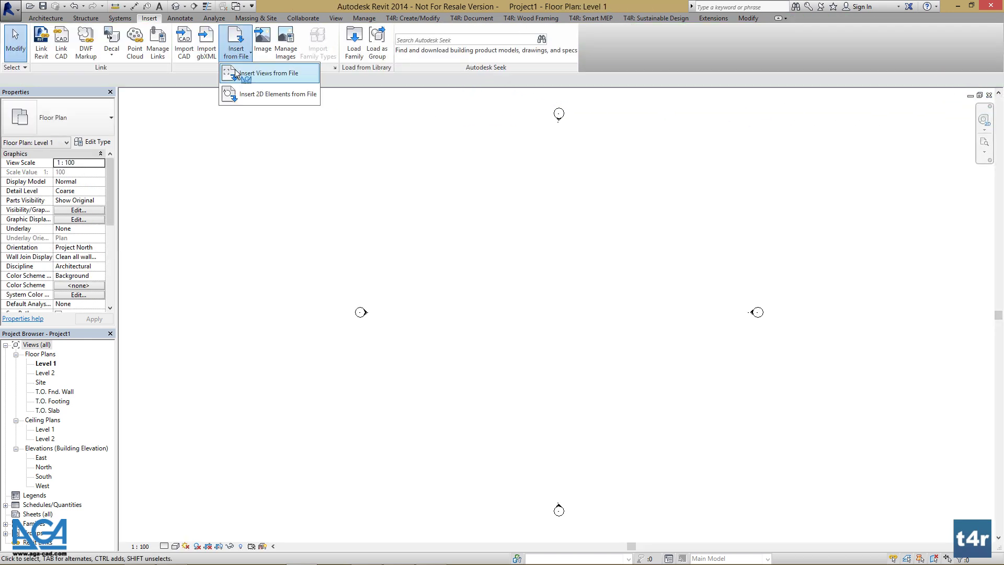
pyautogui.click(237, 73)
pyautogui.click(502, 249)
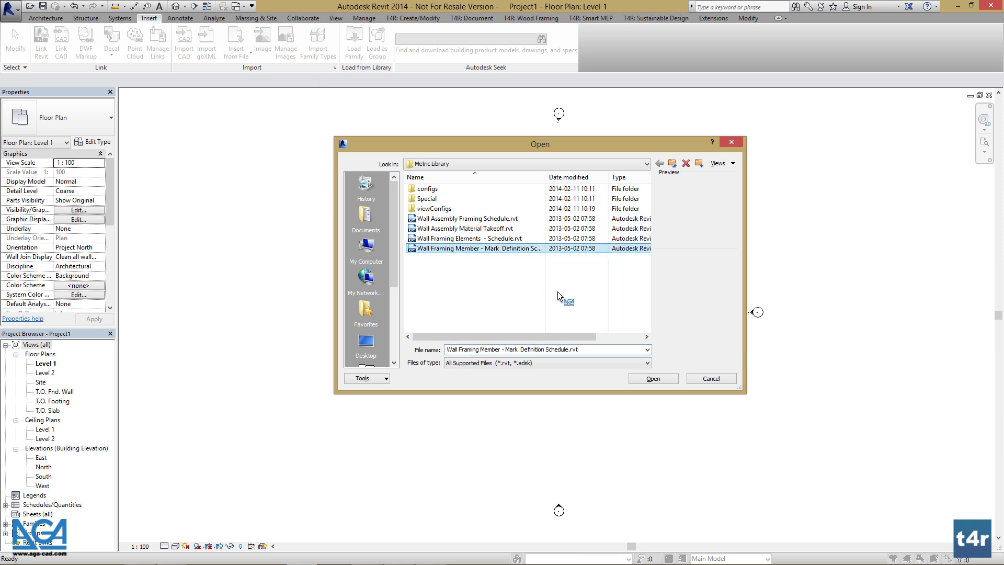
pyautogui.click(652, 379)
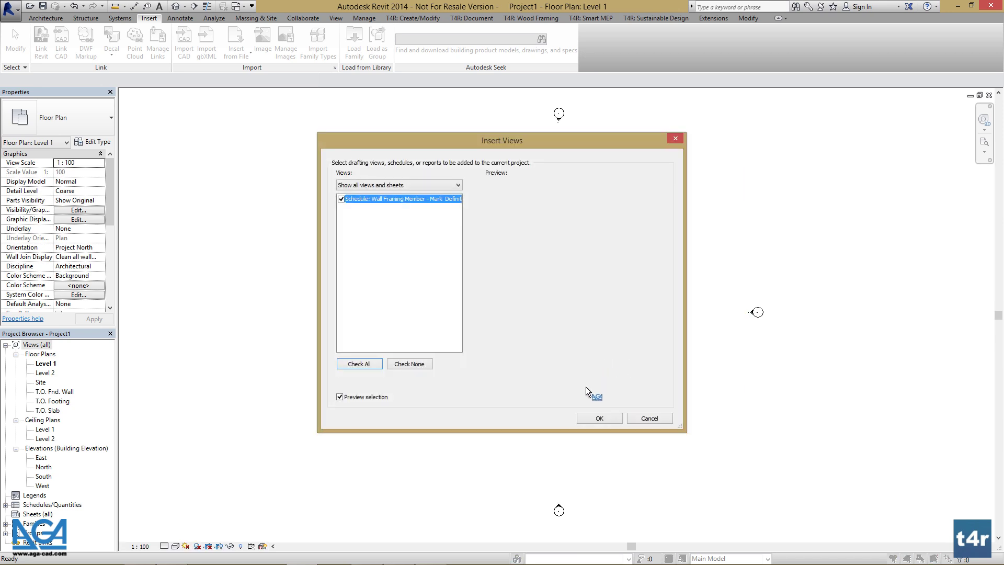
pyautogui.click(598, 419)
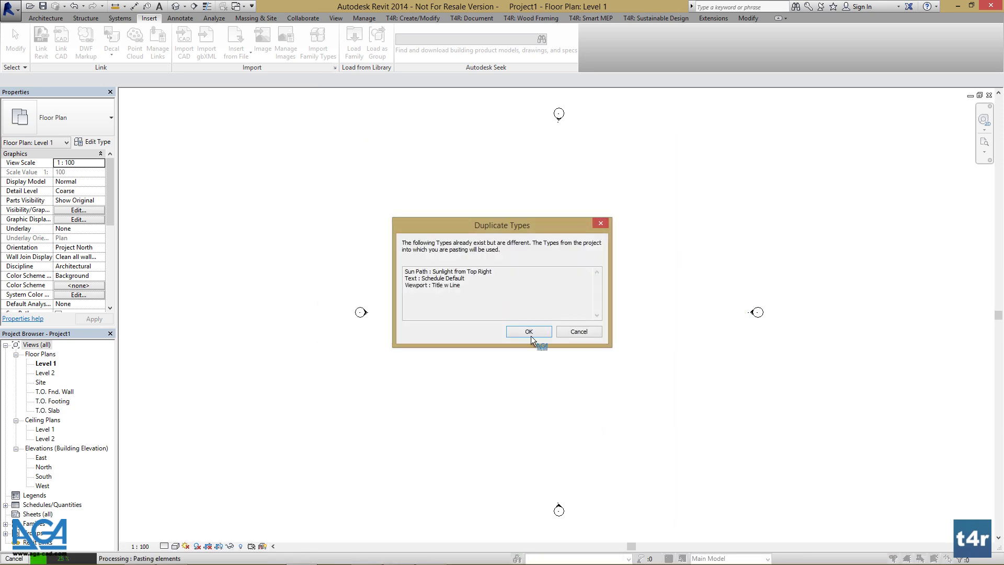
pyautogui.click(530, 332)
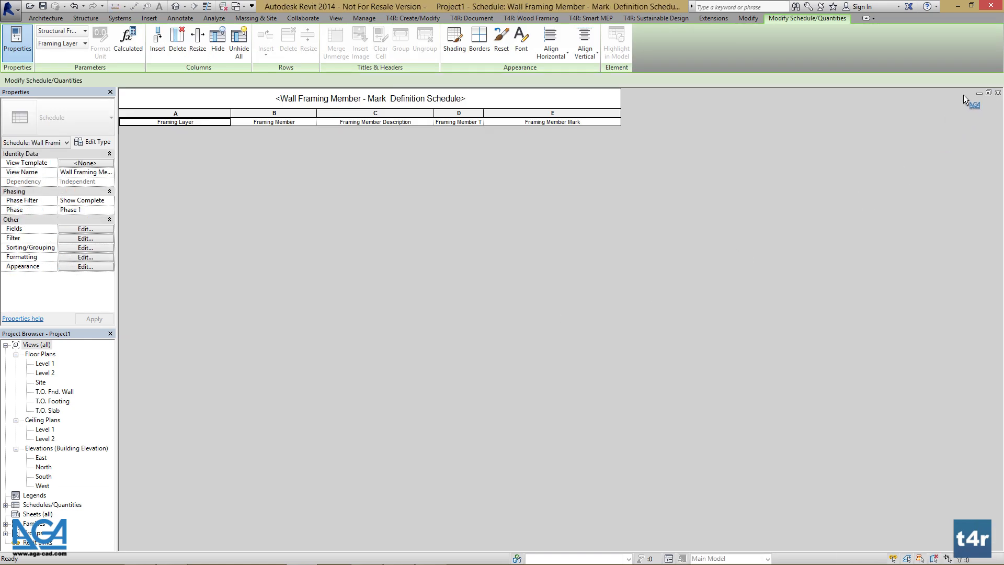
pyautogui.click(998, 93)
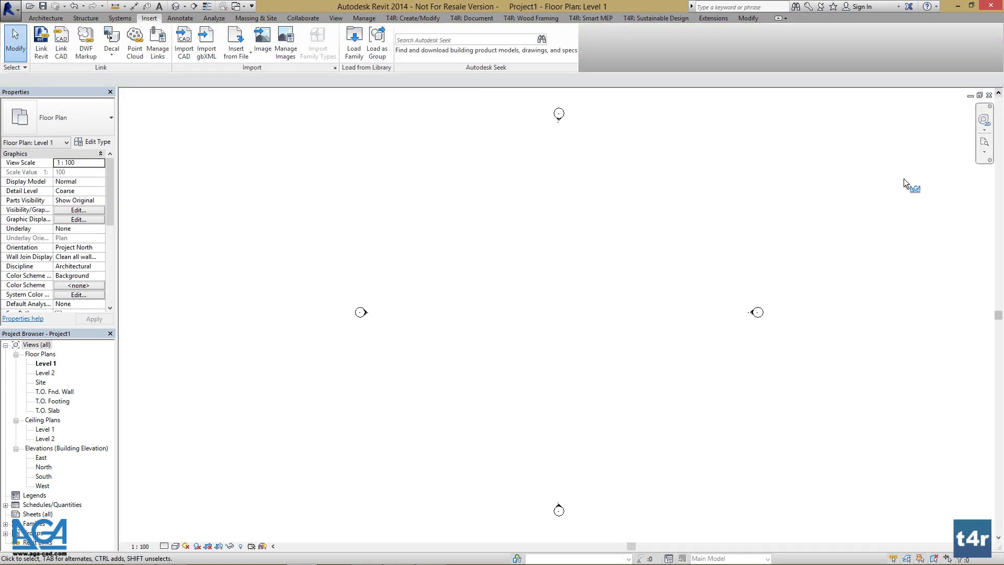